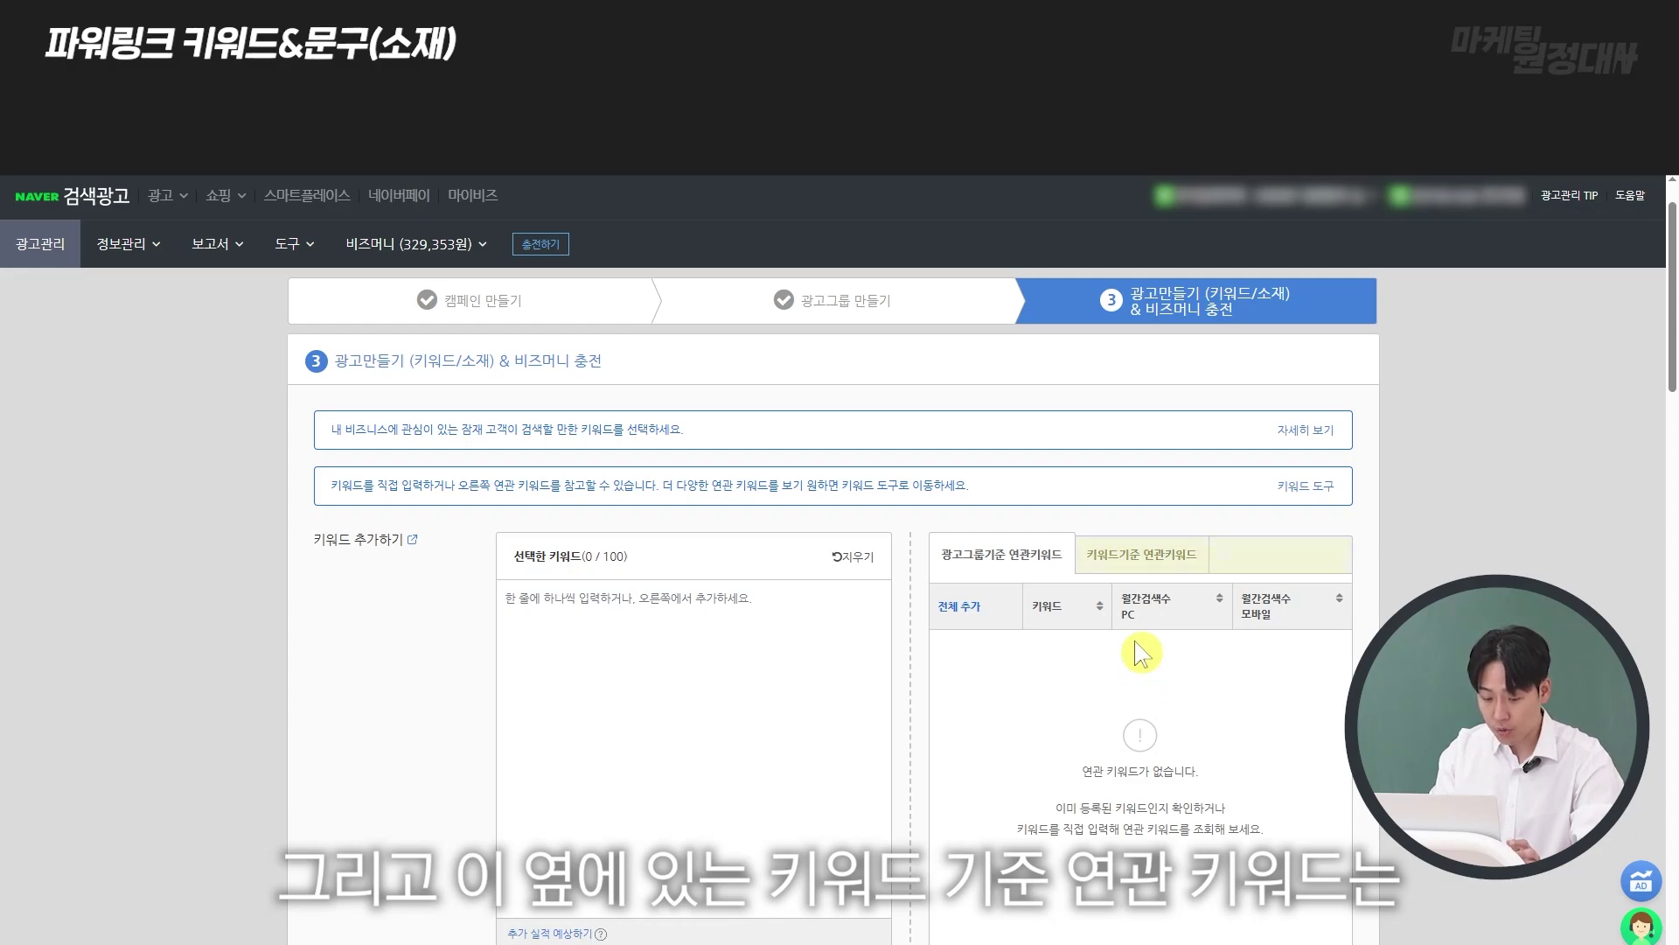
- Look up keyword-based related keywords for 기미크림
left_click(1138, 565)
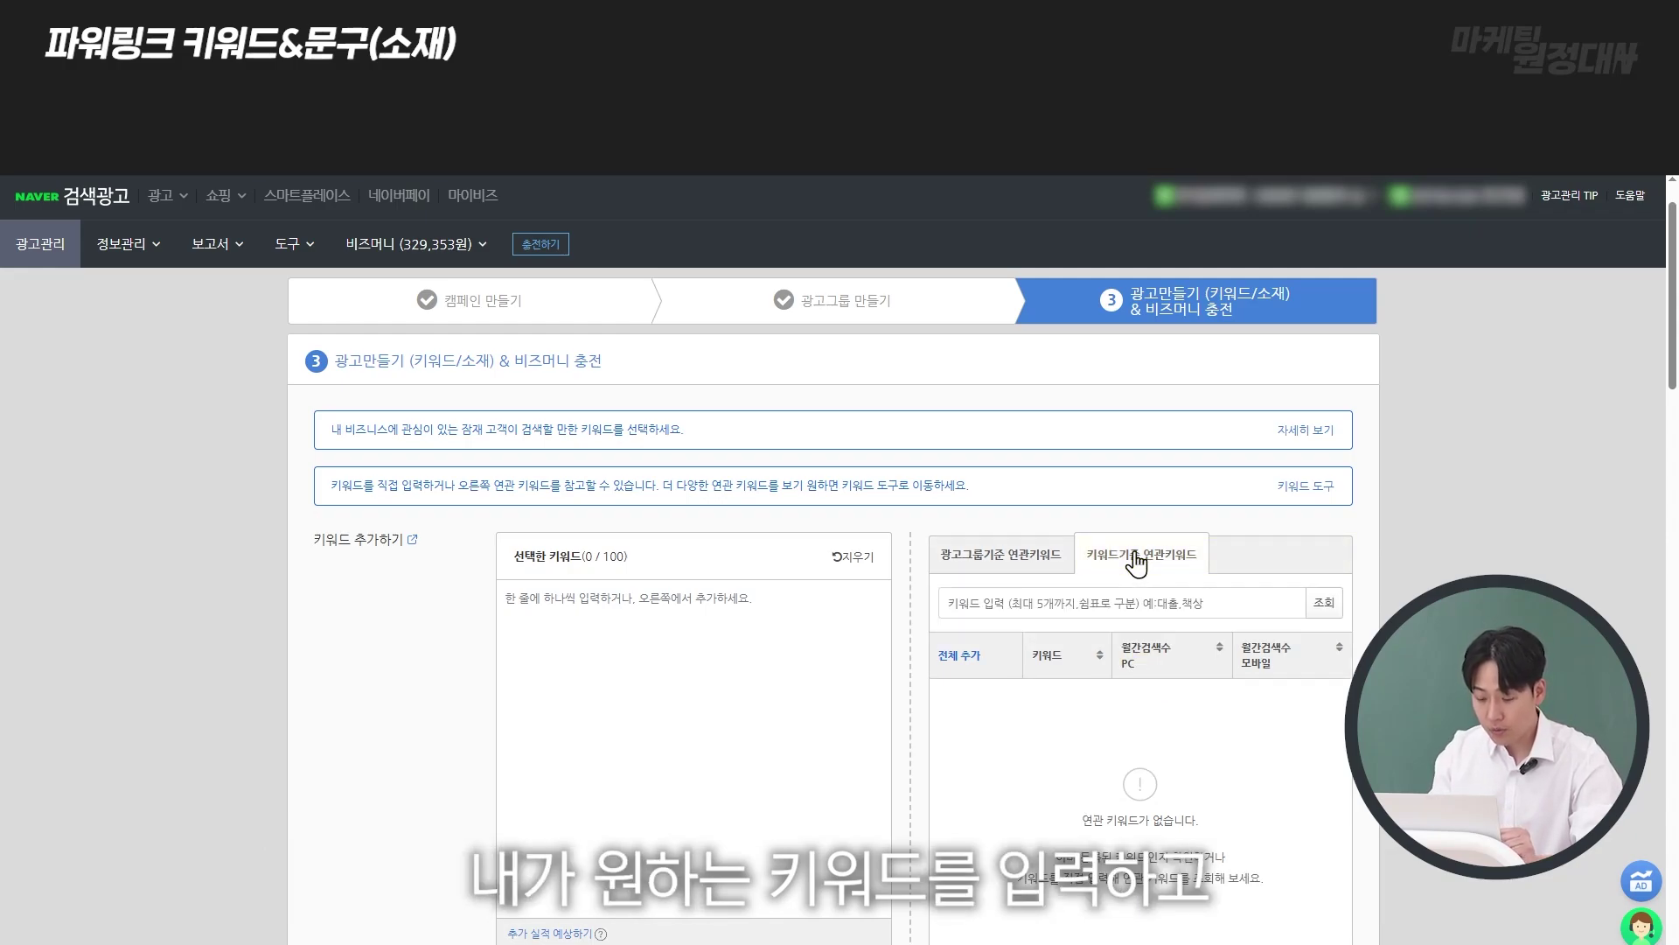
left_click(1134, 599)
type("기밀")
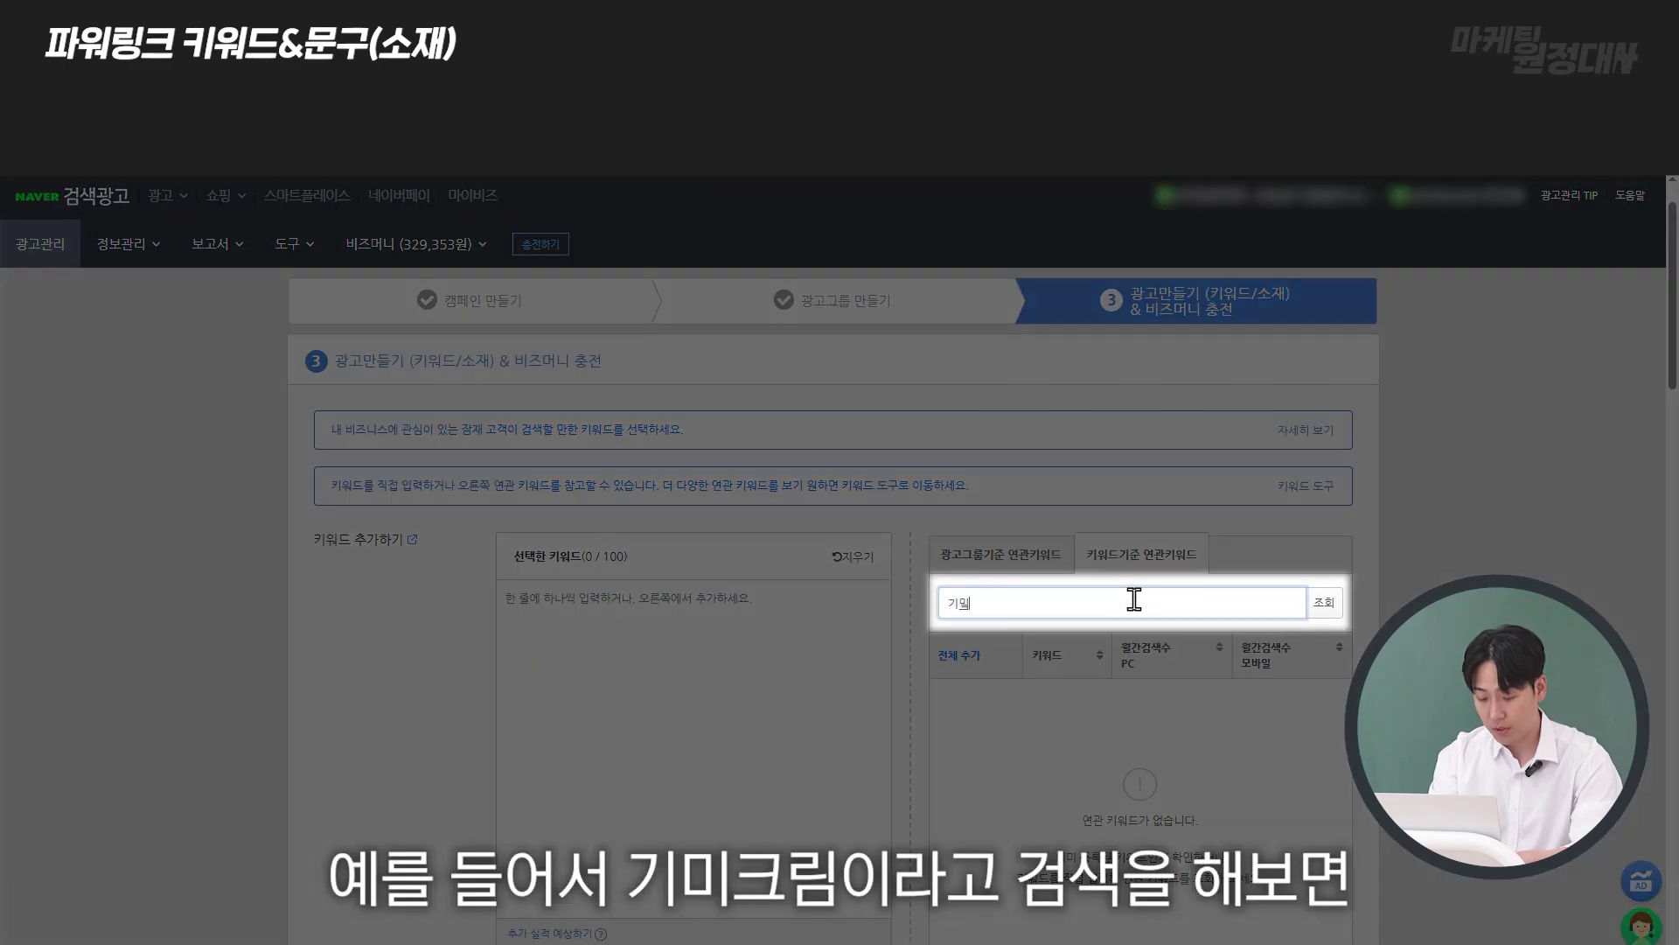
left_click(1322, 602)
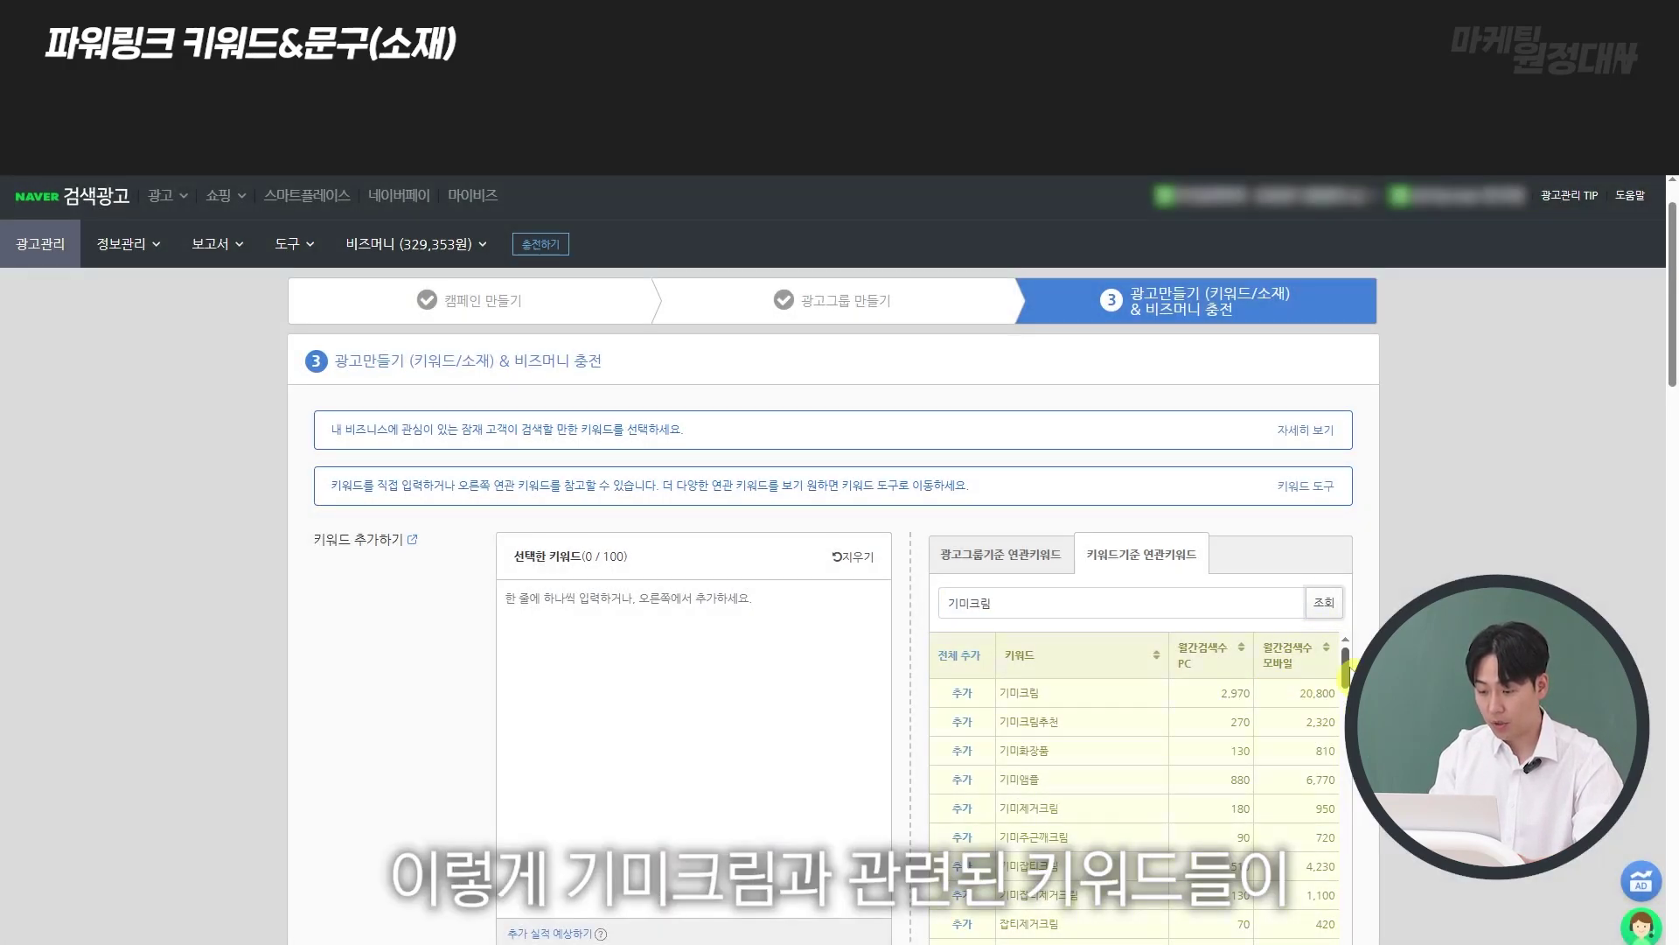
- Add 기미크림, 기미크림추천, 기미화장품, 기미앰플 and 기미제거크림 to the selected keywords and estimate their added performance
mouse_move(1347, 674)
left_mouse_down()
mouse_move(1347, 728)
mouse_move(1348, 669)
left_mouse_up()
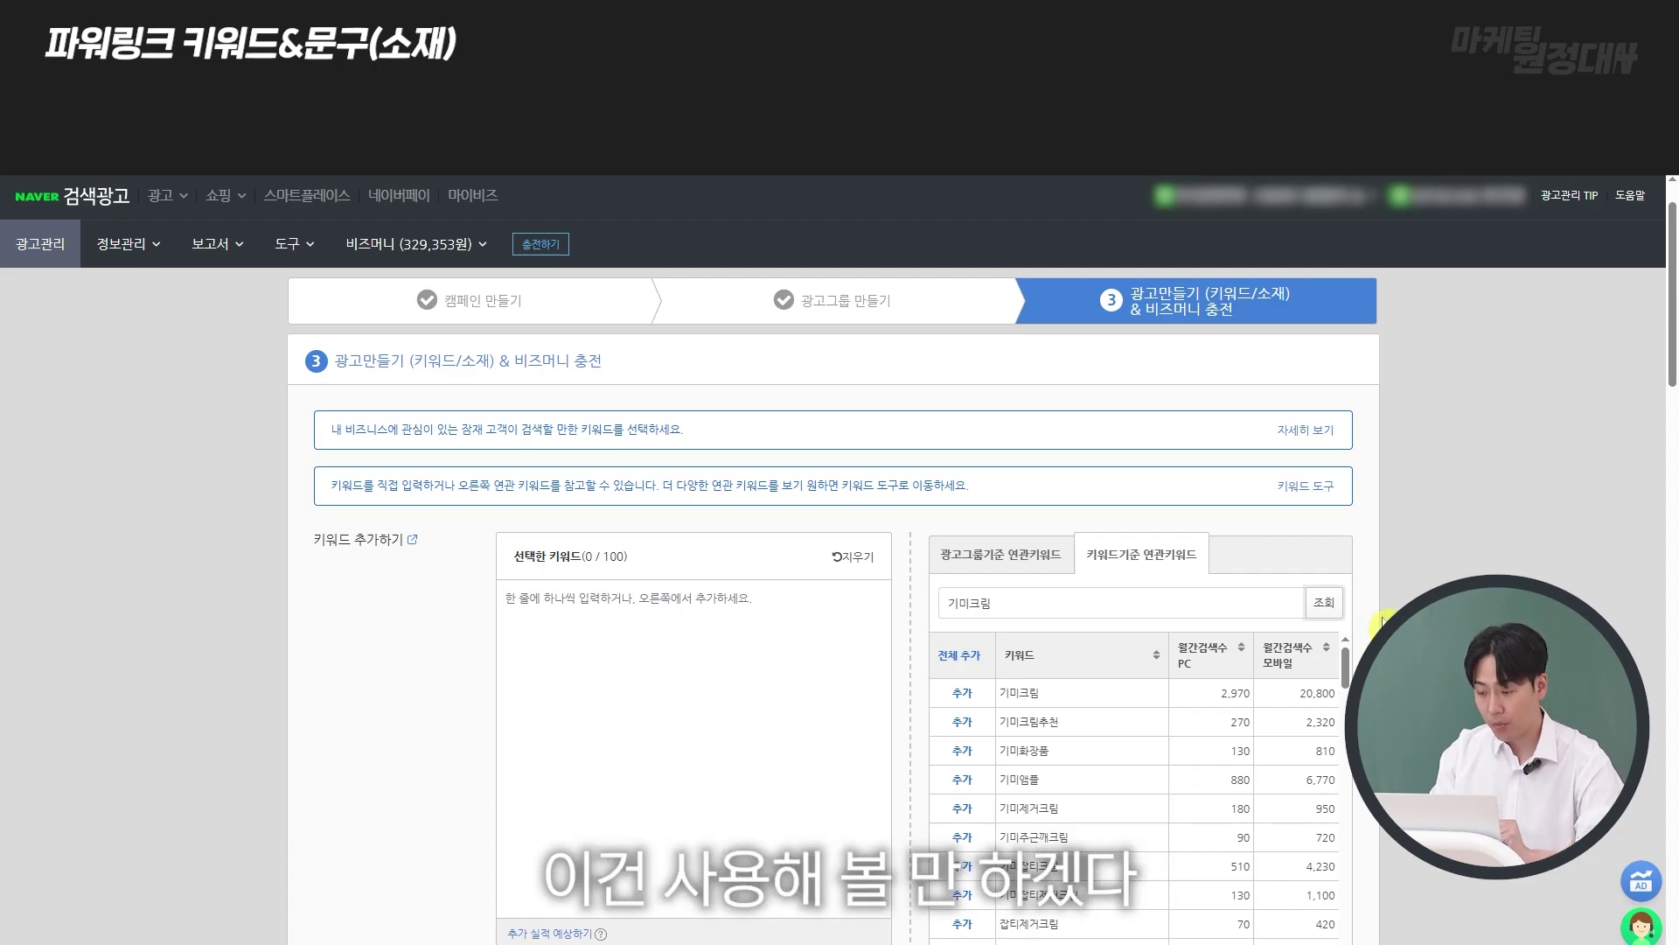
scroll(1383, 623, "down", 2)
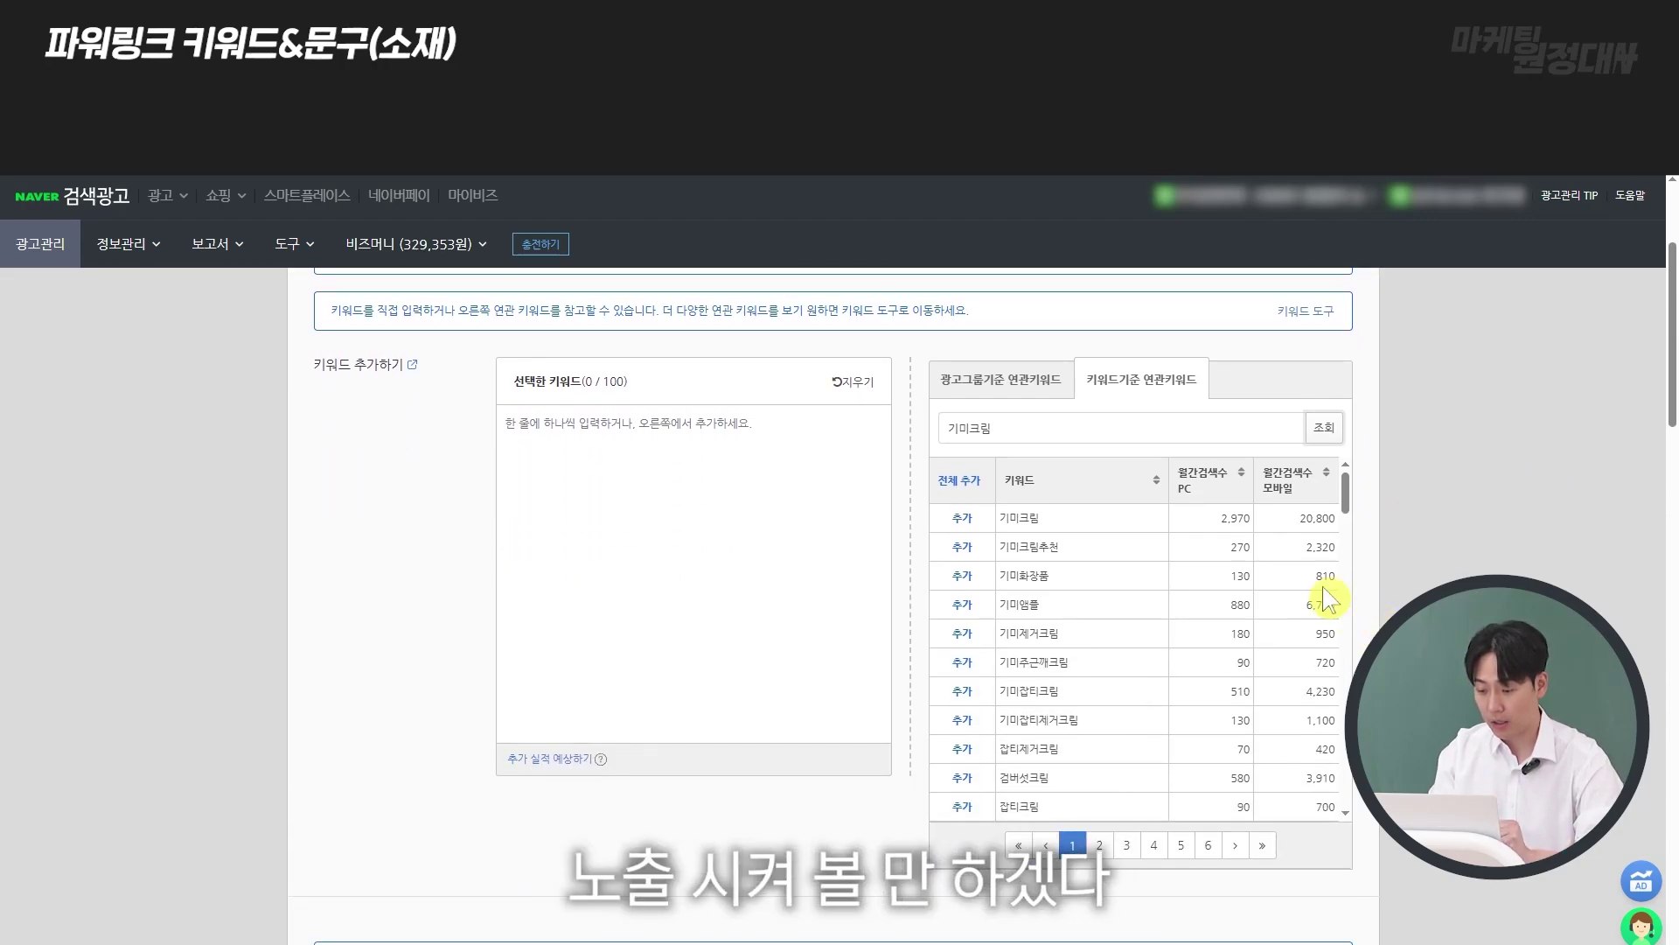
left_click(964, 519)
left_click(964, 520)
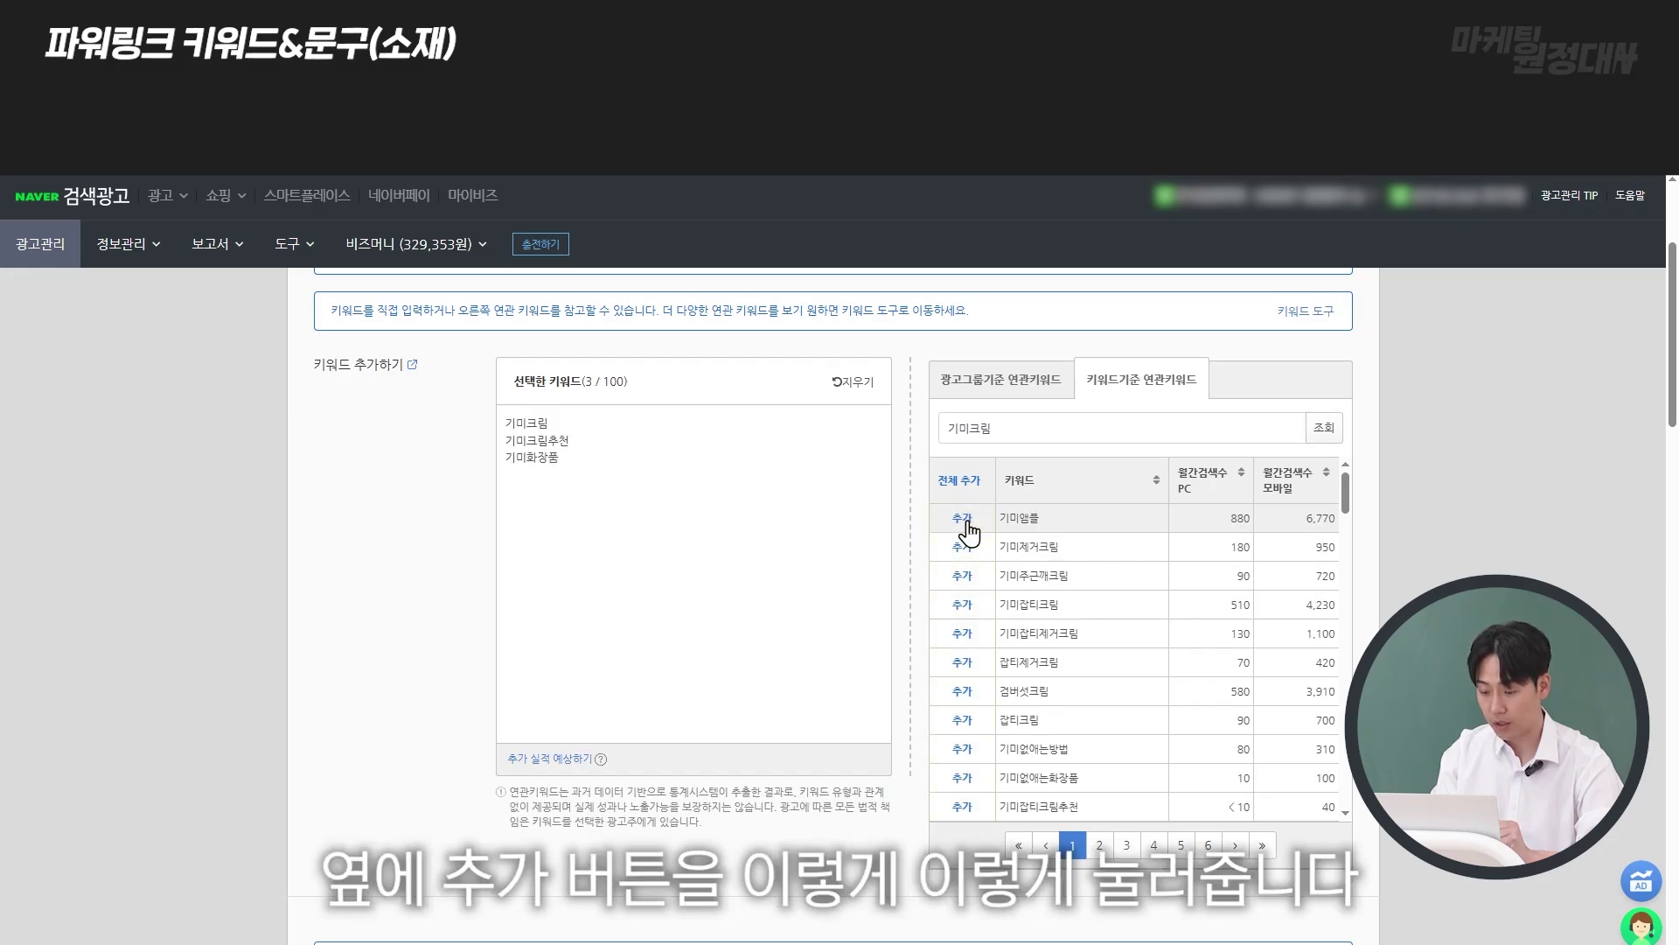
left_click(964, 520)
left_click(966, 522)
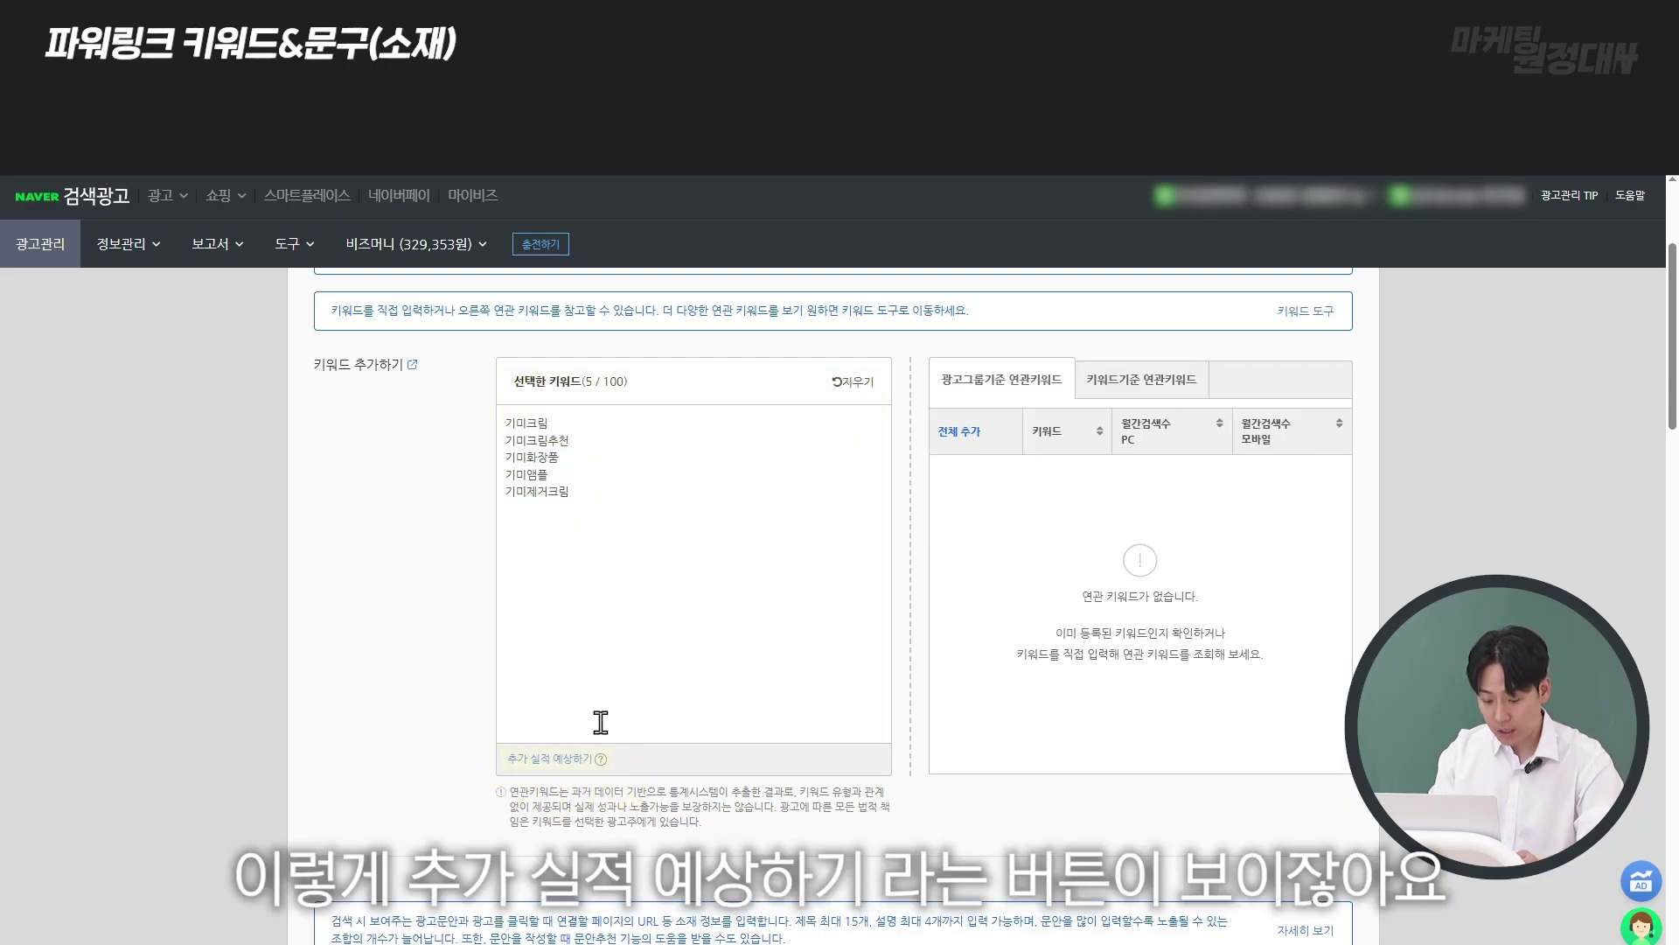
left_click(578, 767)
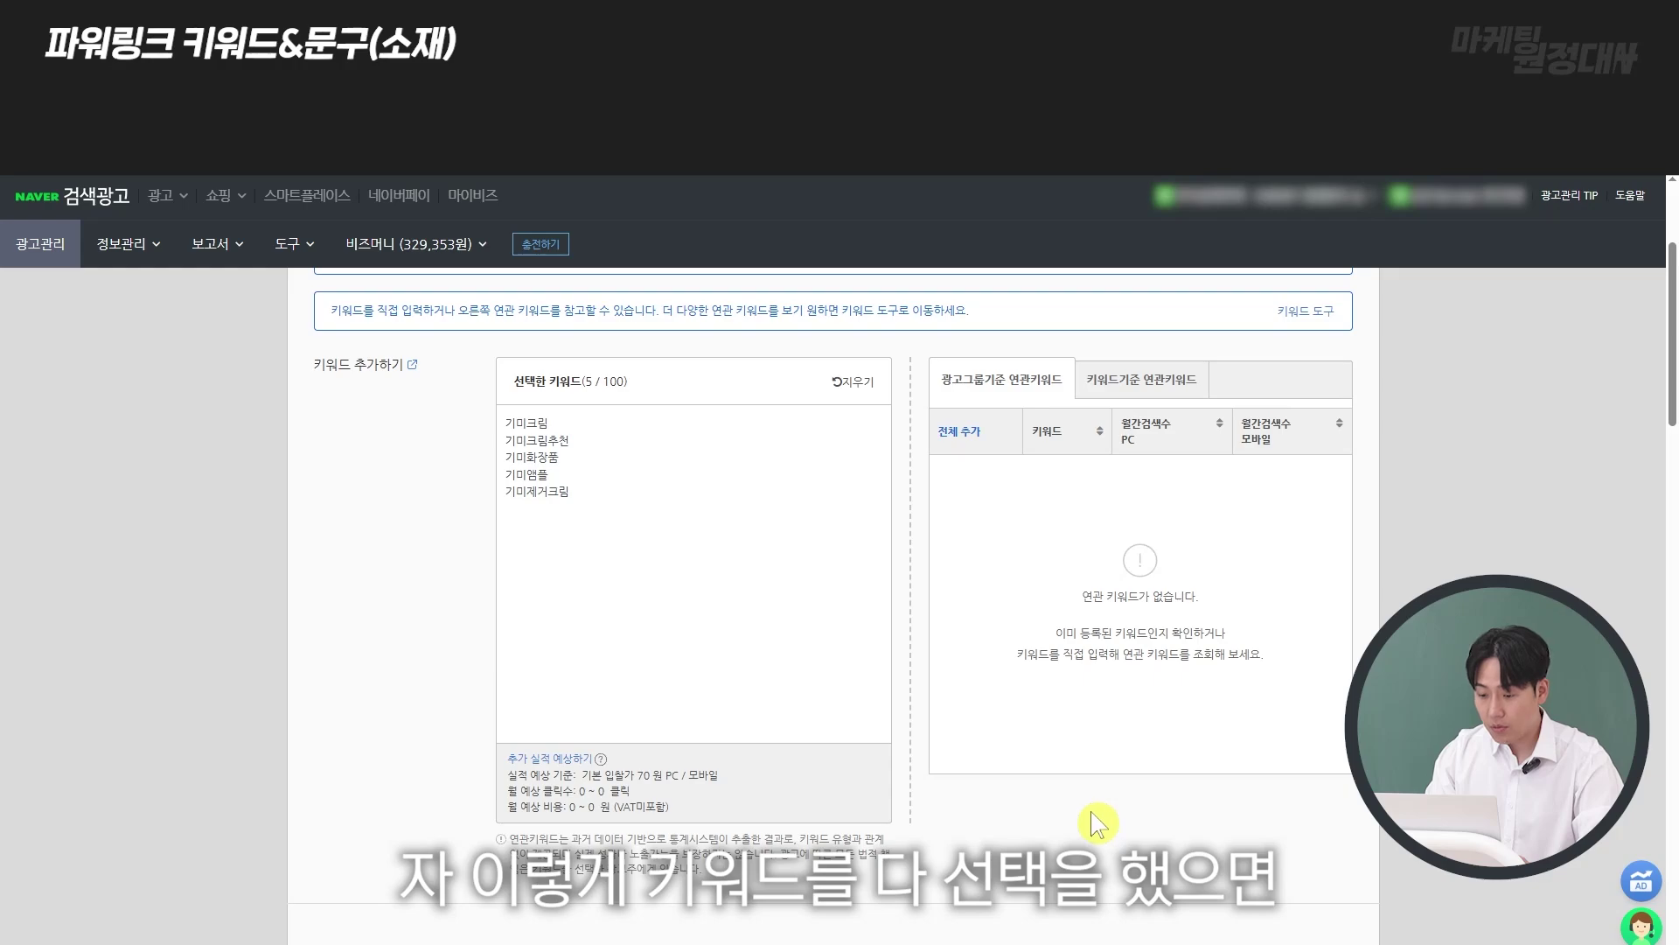
- Expand the responsive creative's title section to show all 15 title fields
scroll(1099, 818, "down", 5)
scroll(831, 604, "down", 3)
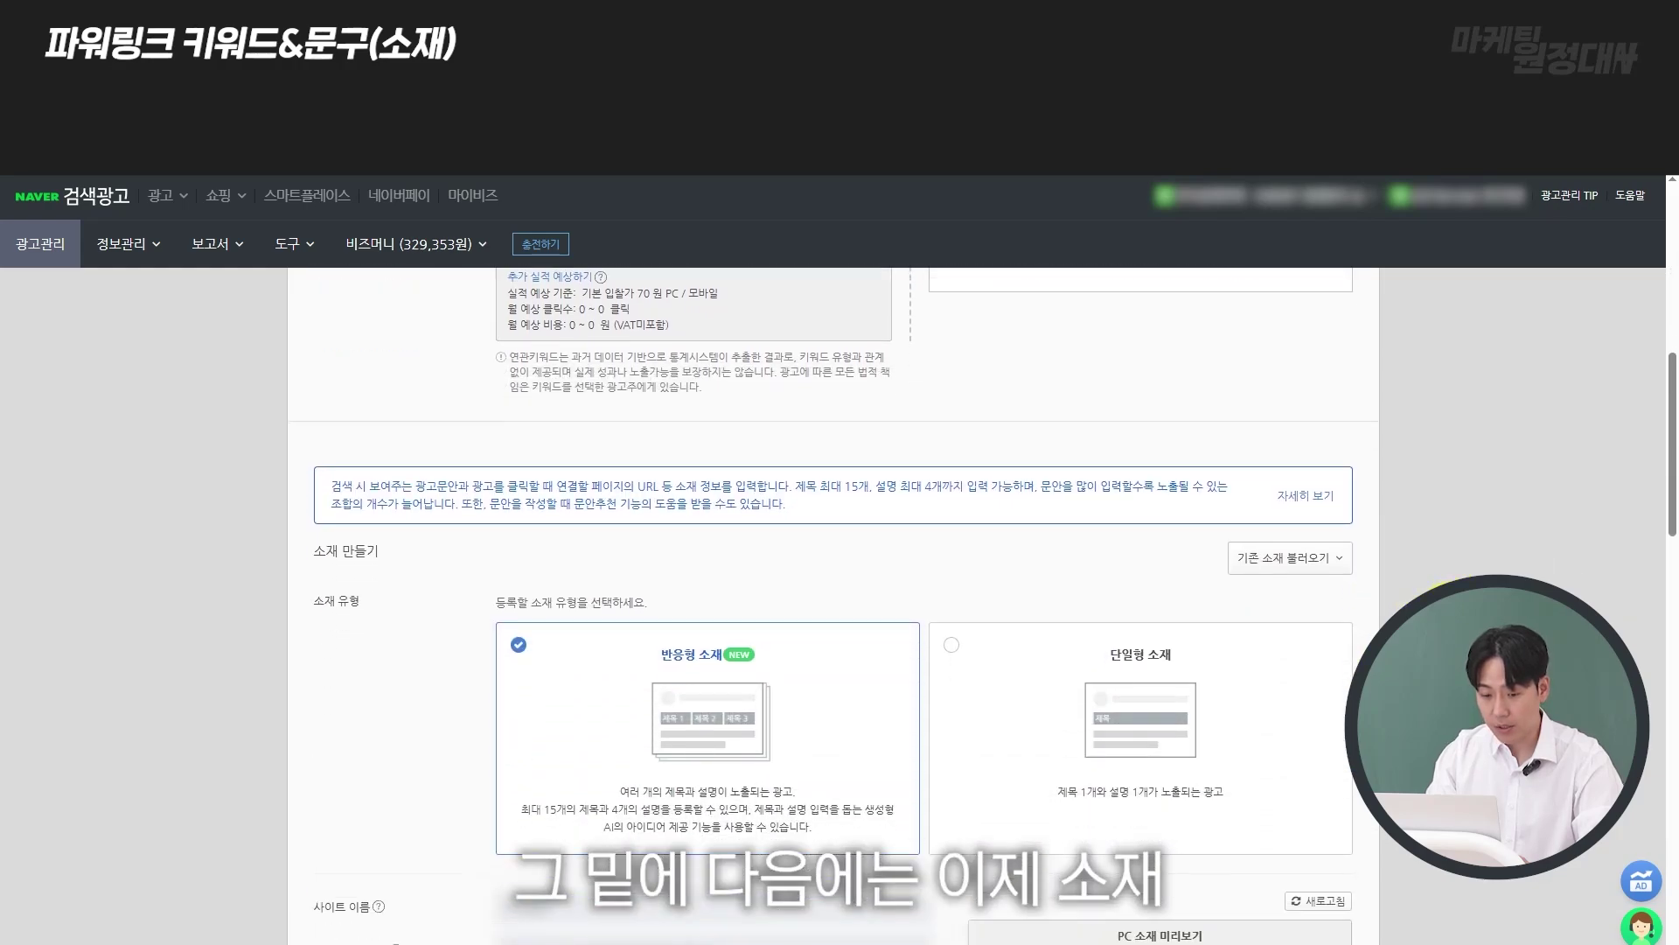
scroll(831, 604, "down", 1)
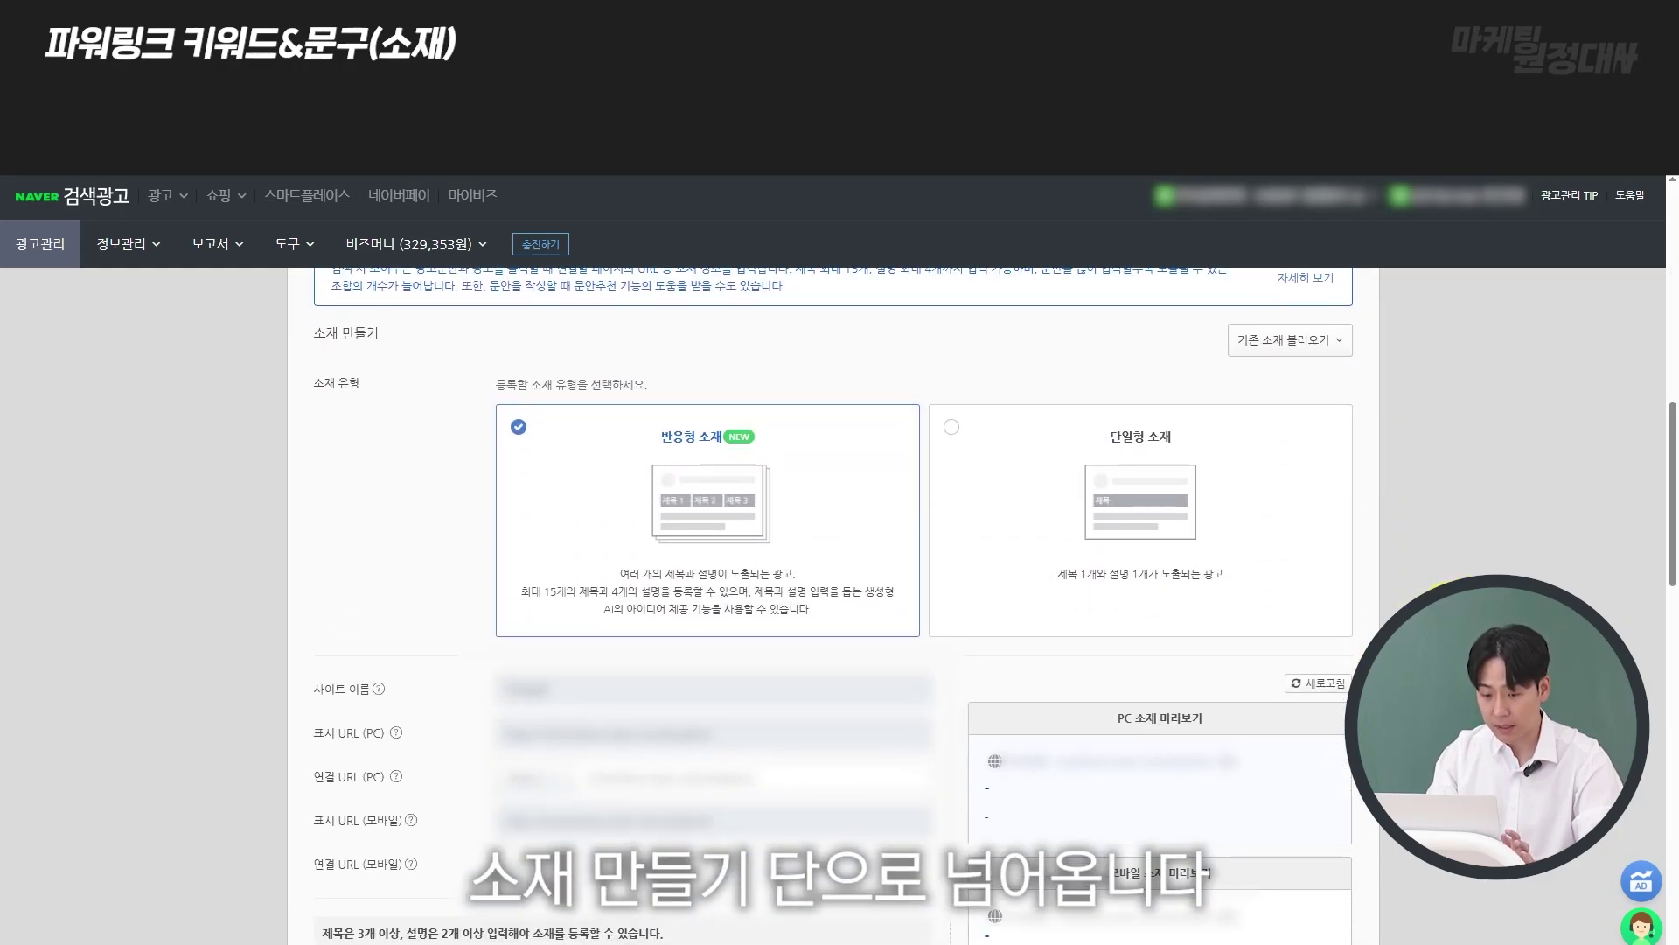
scroll(831, 603, "down", 1)
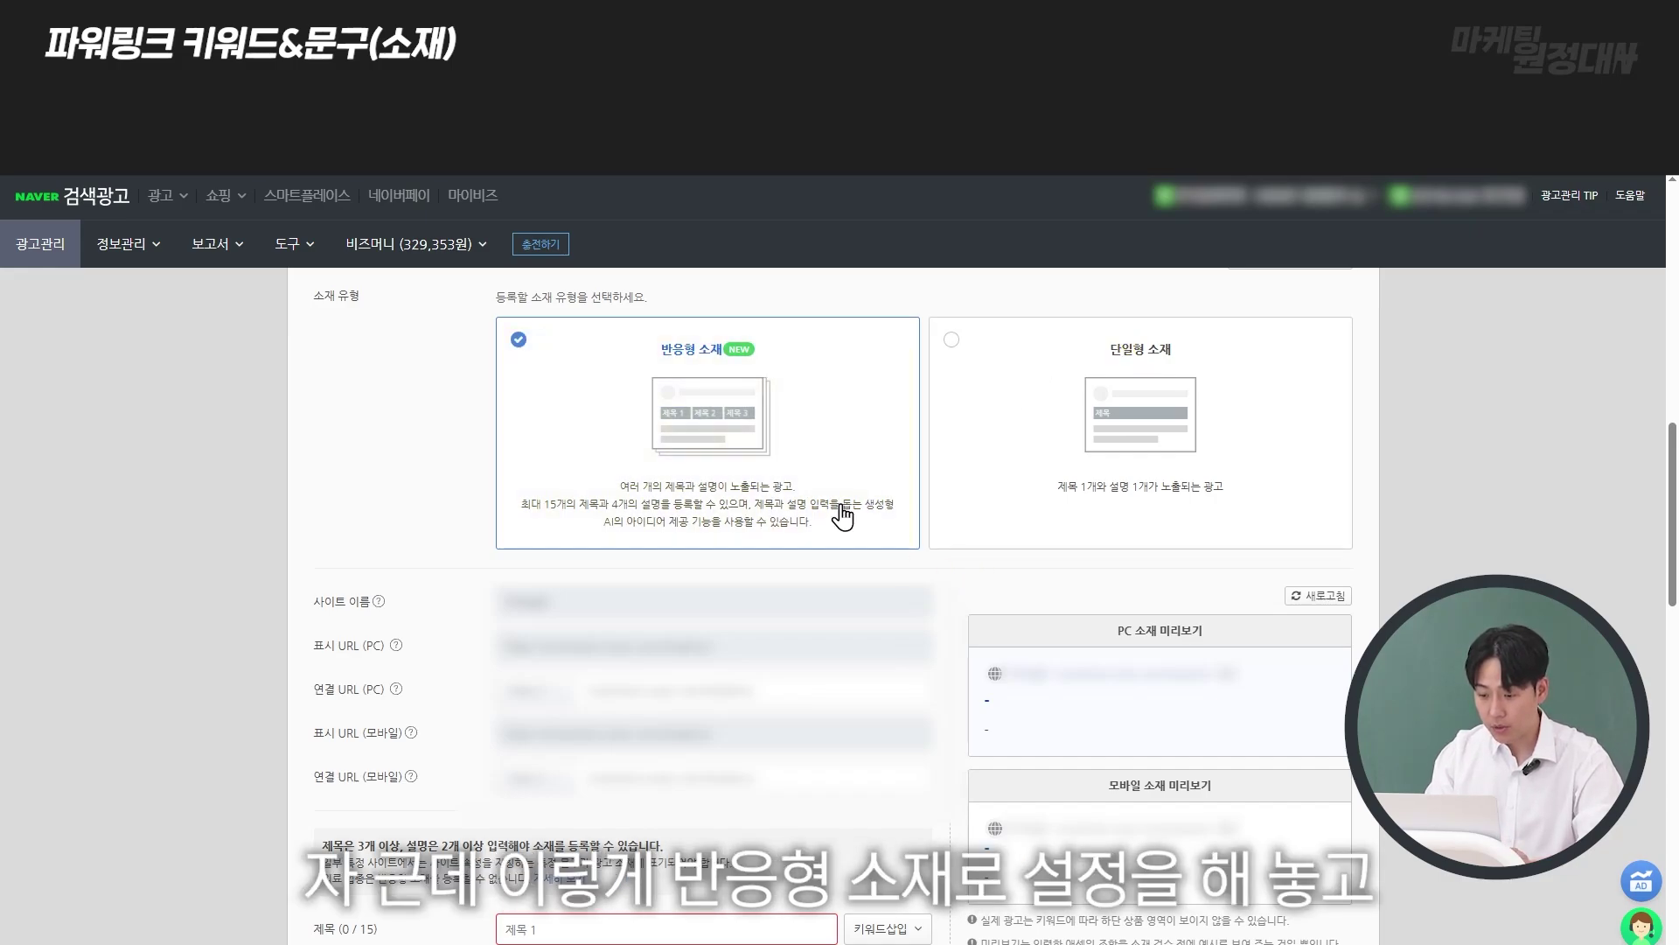
scroll(918, 562, "down", 3)
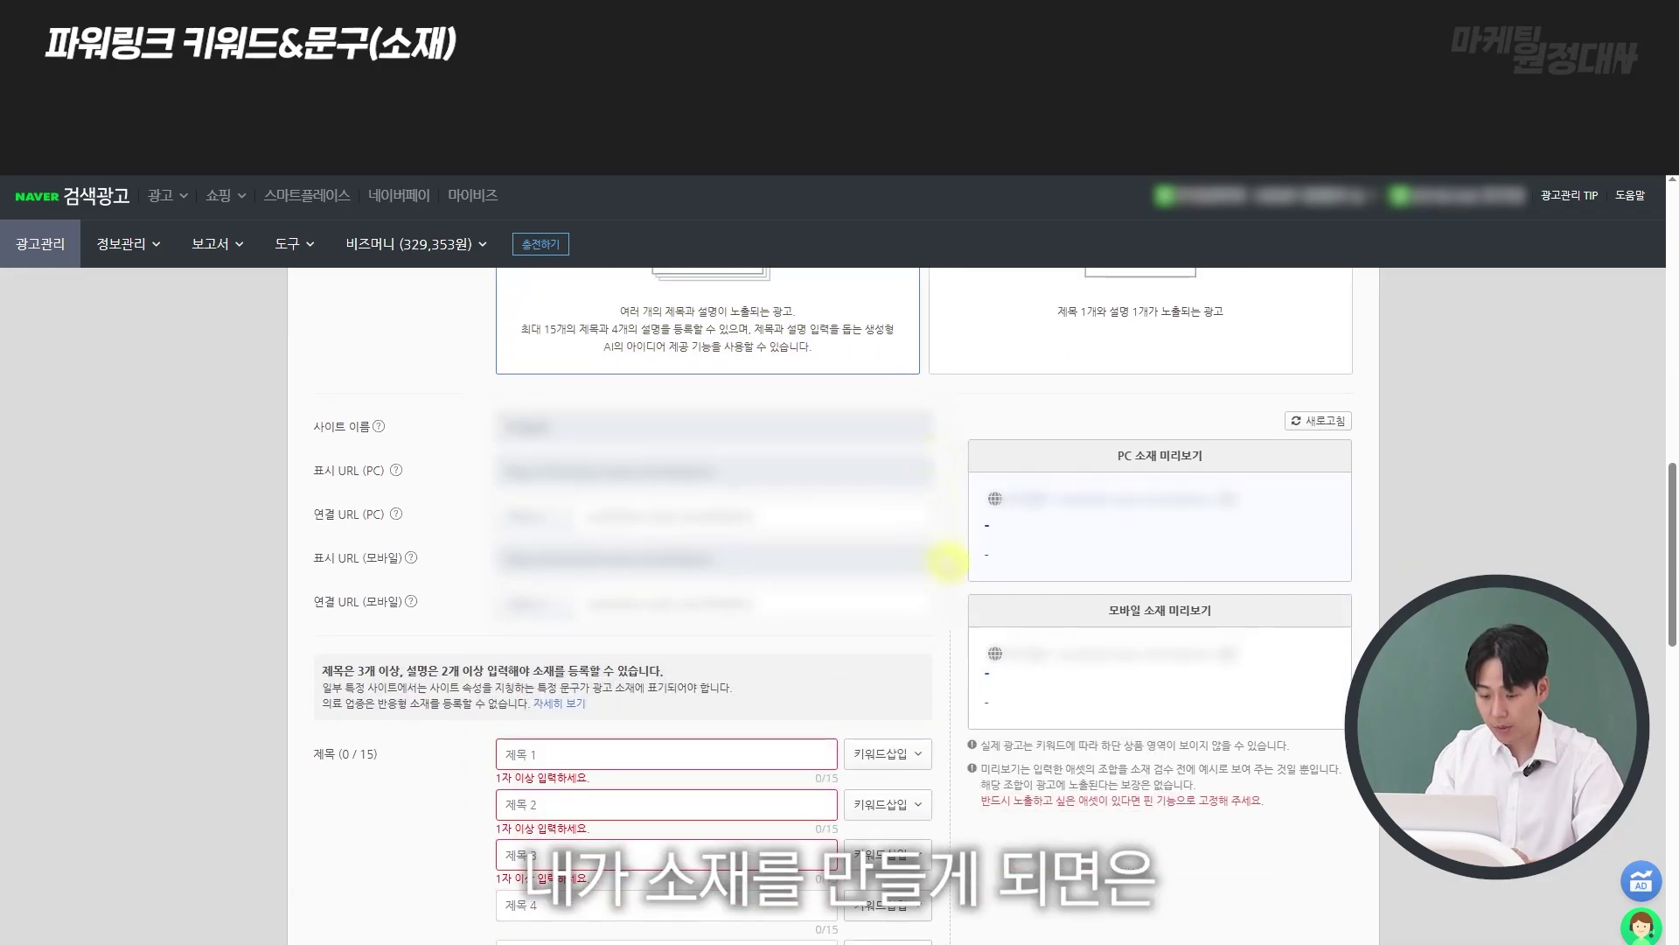
scroll(949, 564, "down", 3)
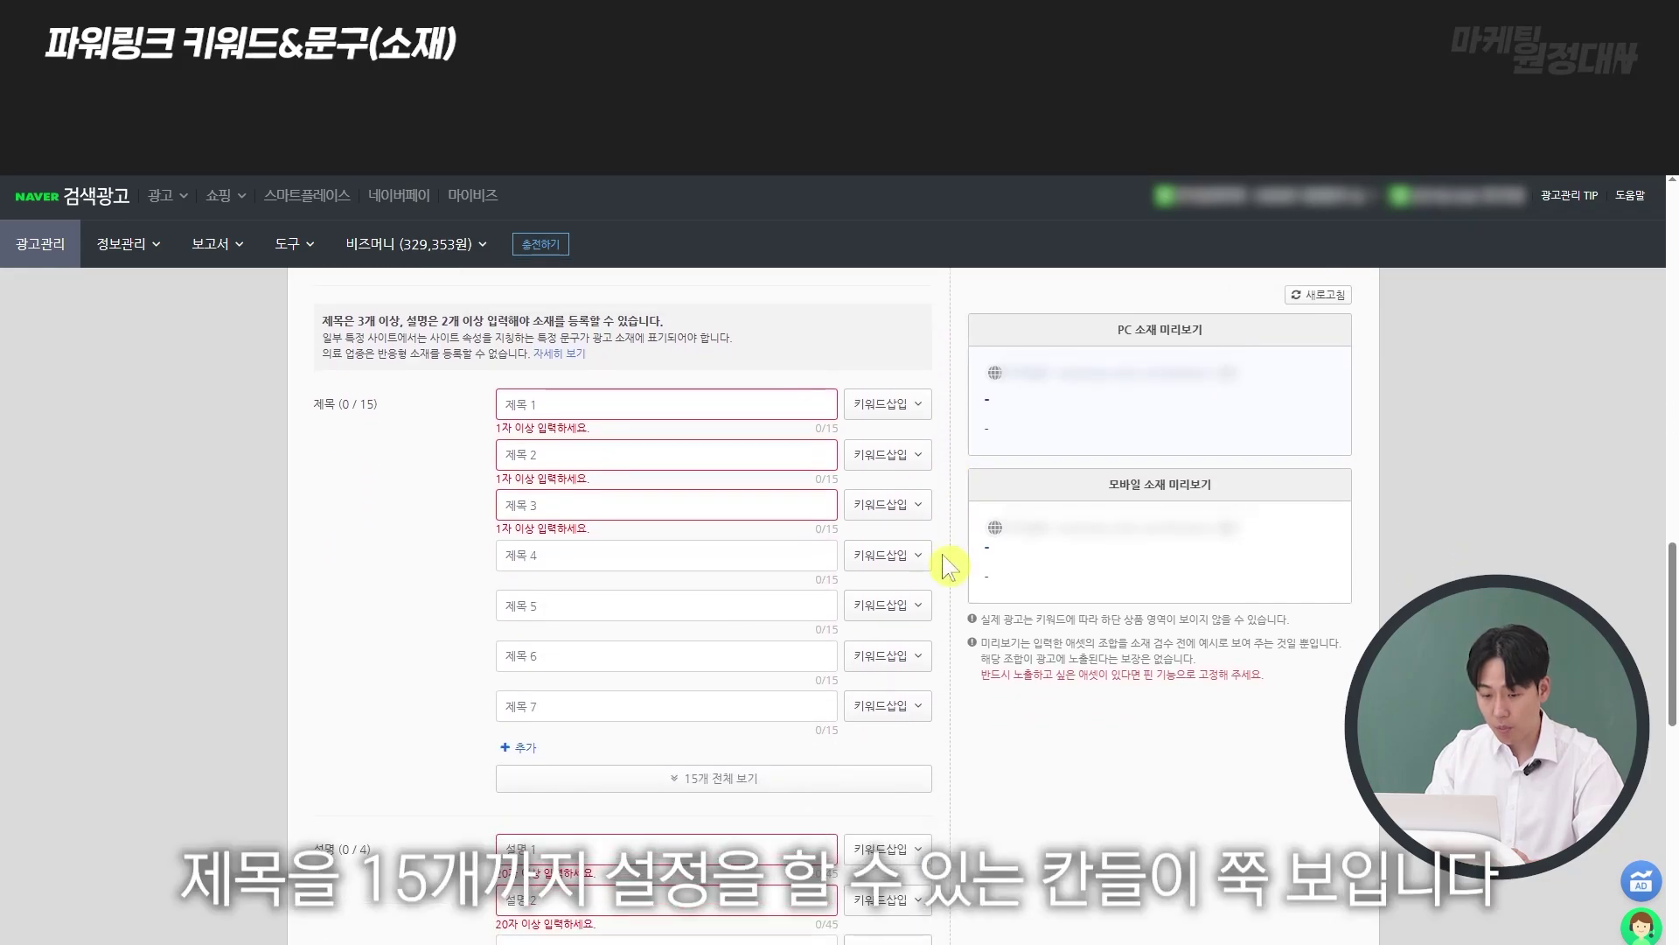
left_click(682, 399)
left_click(673, 551)
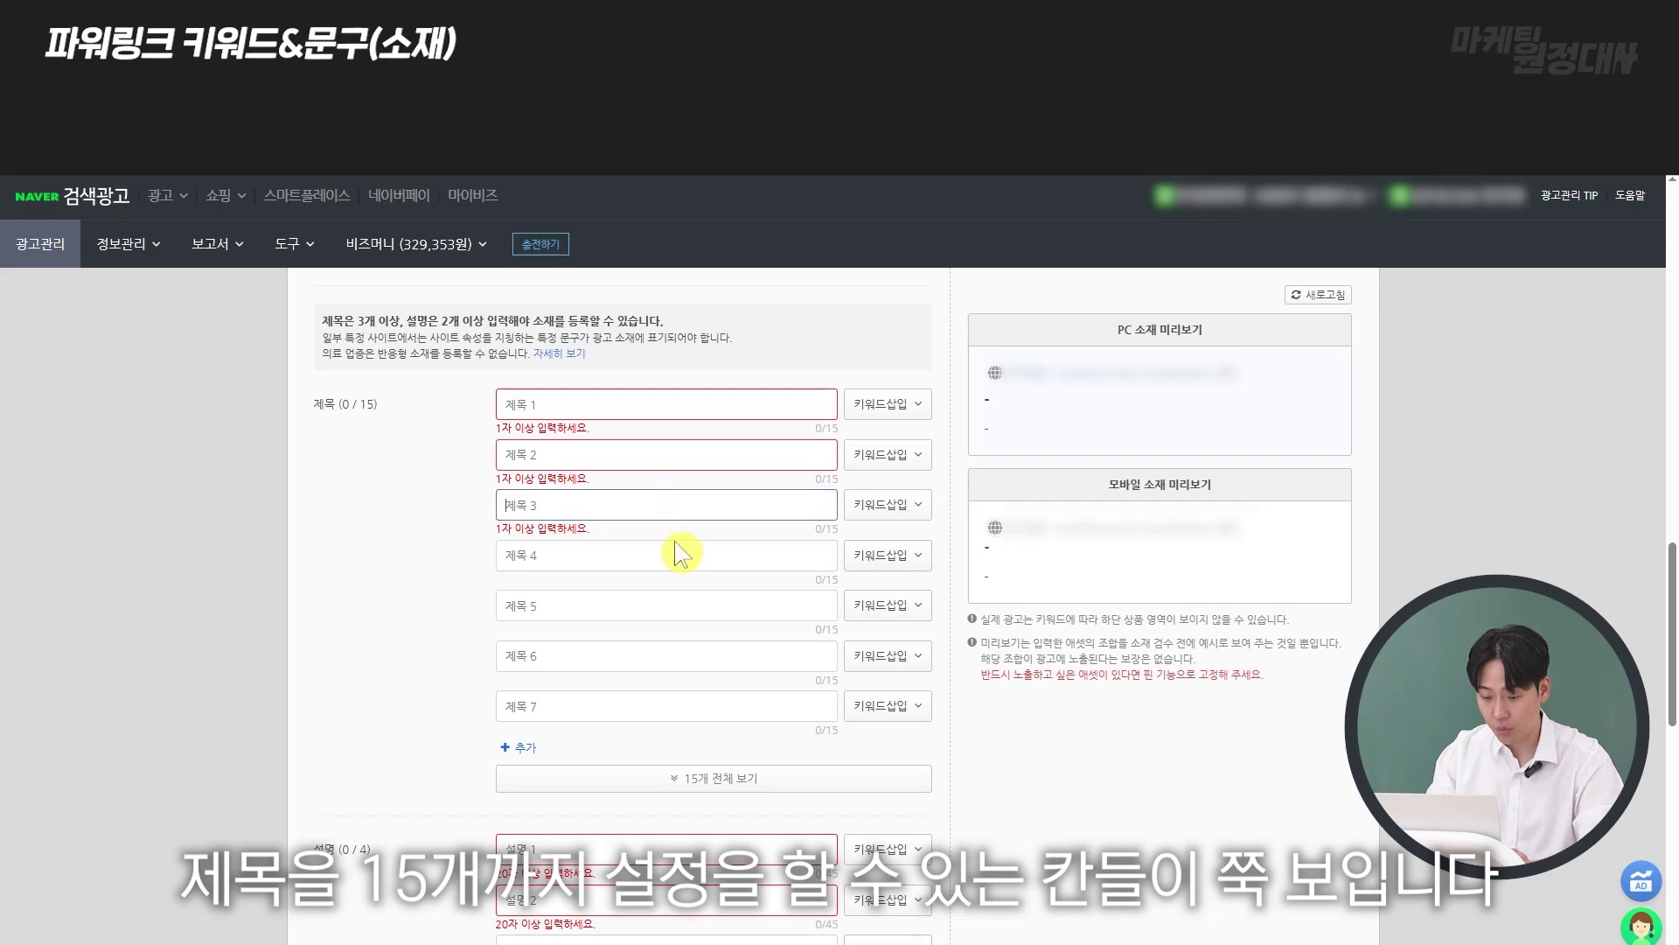
left_click(701, 778)
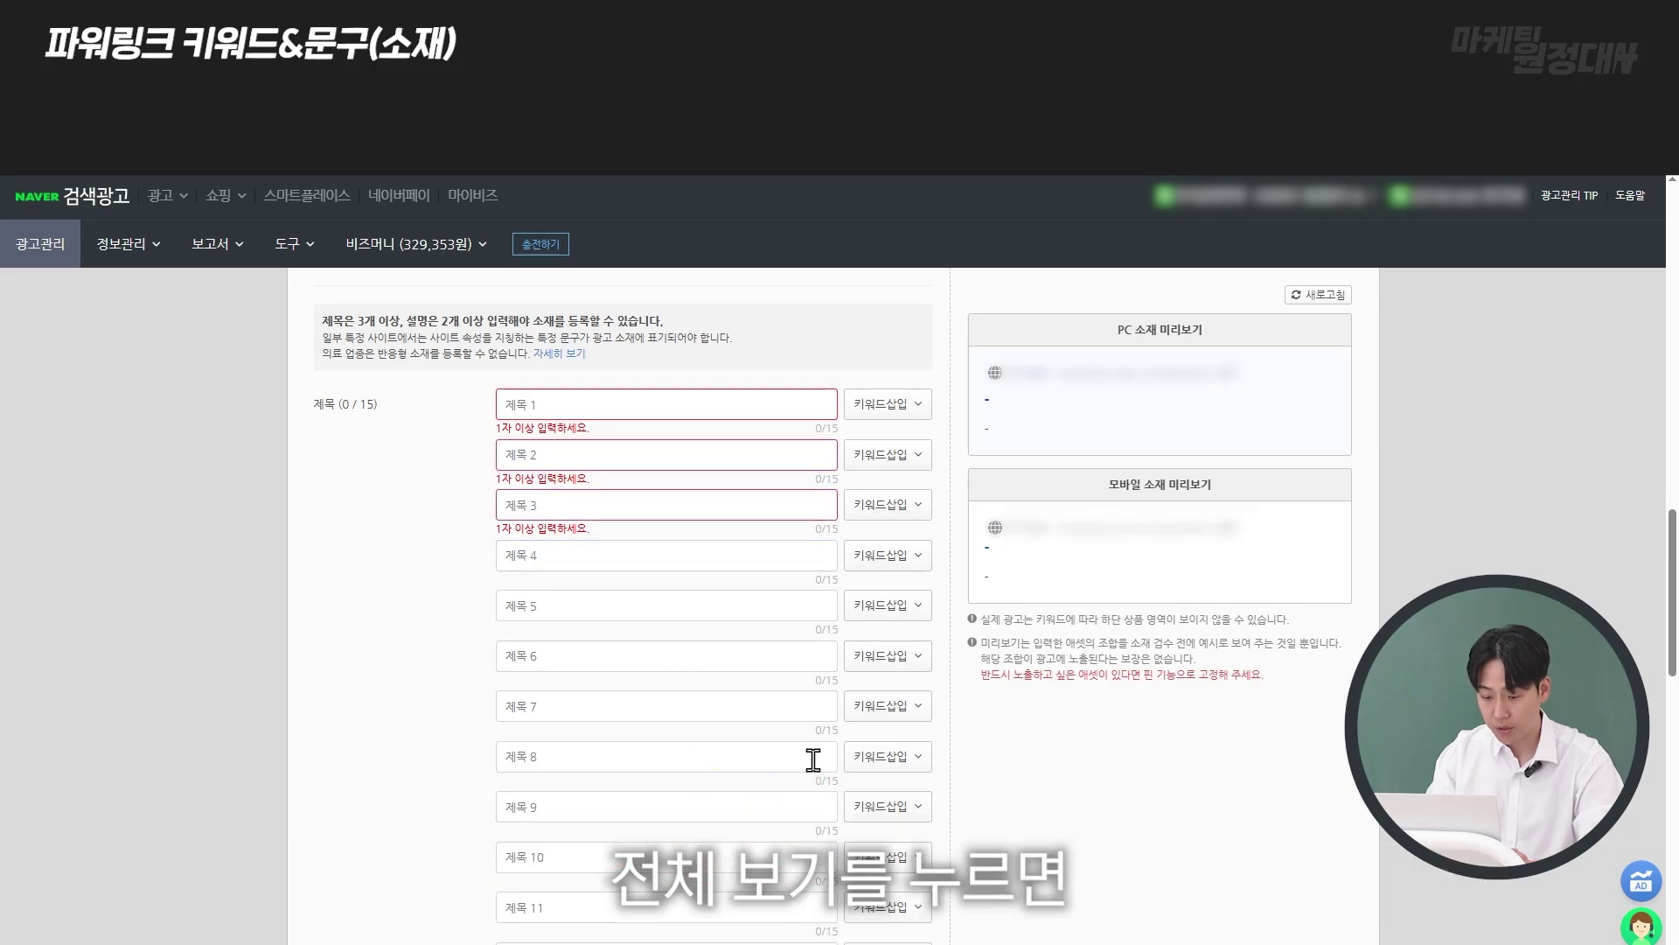
- Examine the responsive creative's title and description fields, including which entries are mandatory in each section
scroll(922, 691, "down", 3)
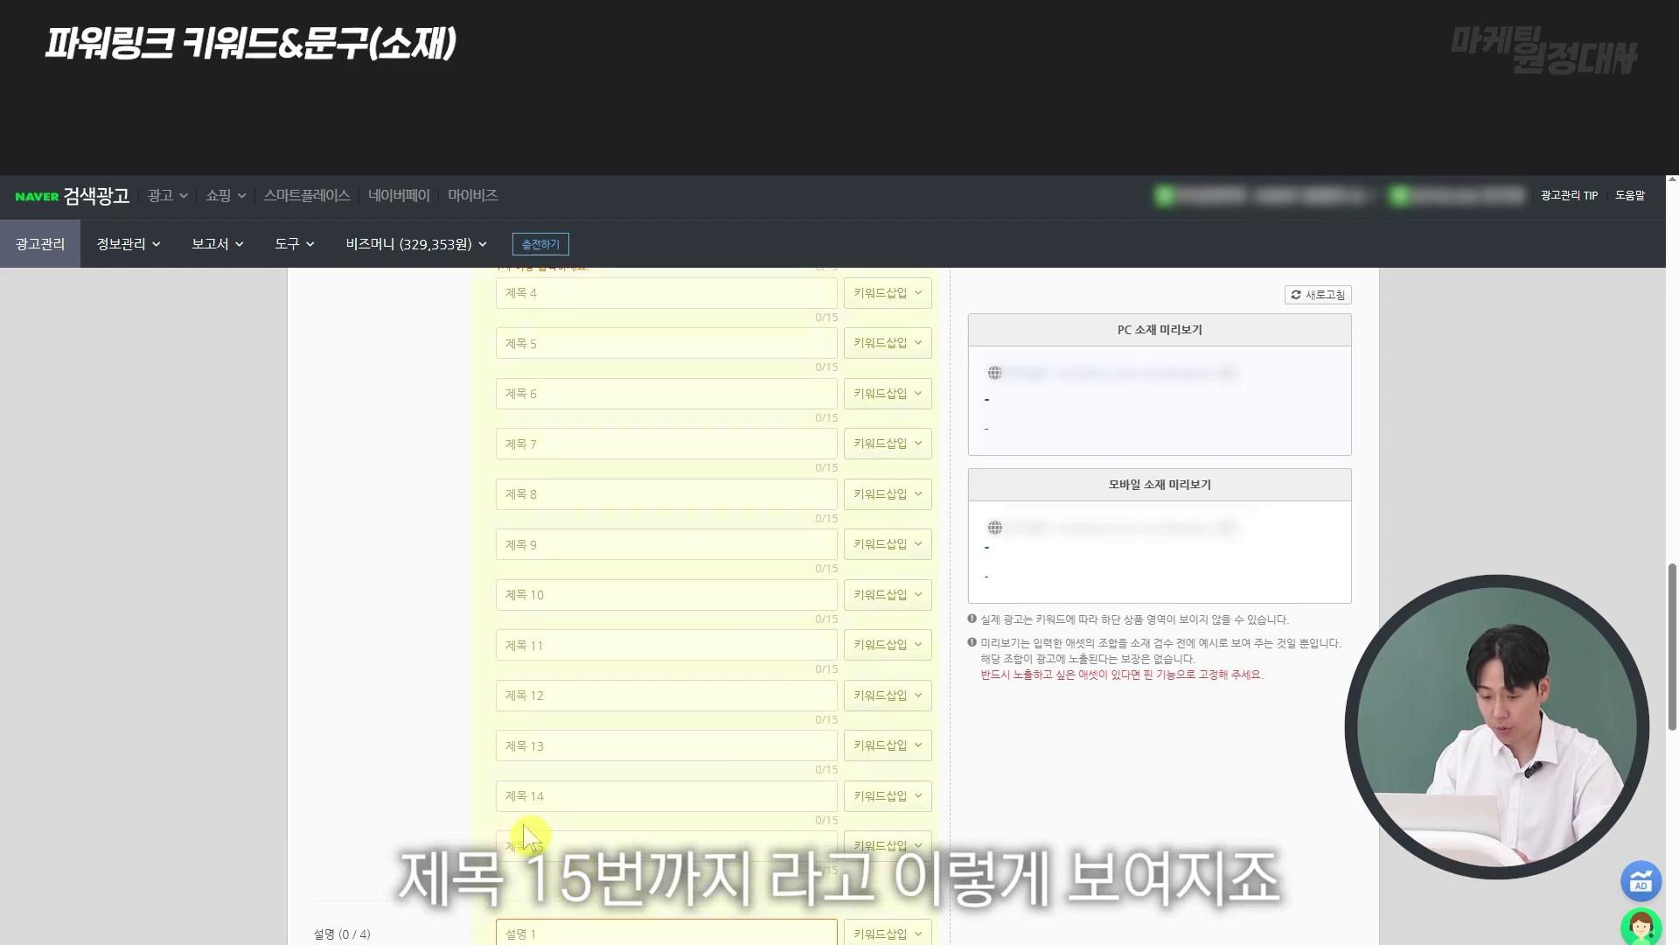
scroll(752, 762, "up", 3)
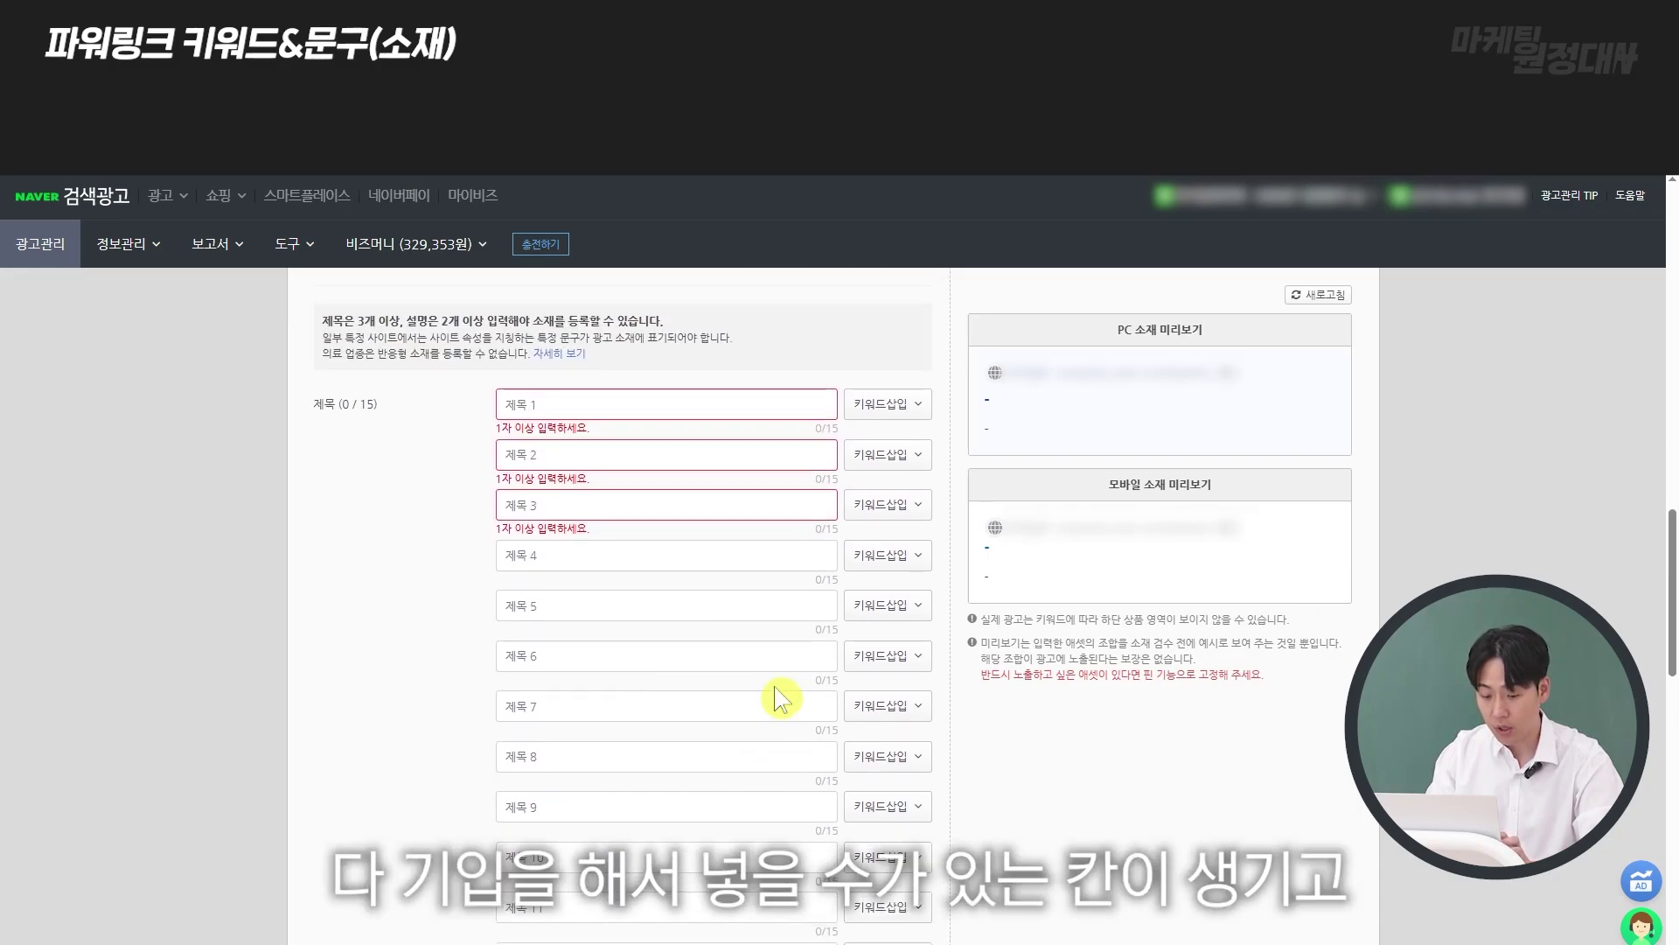
scroll(781, 700, "down", 7)
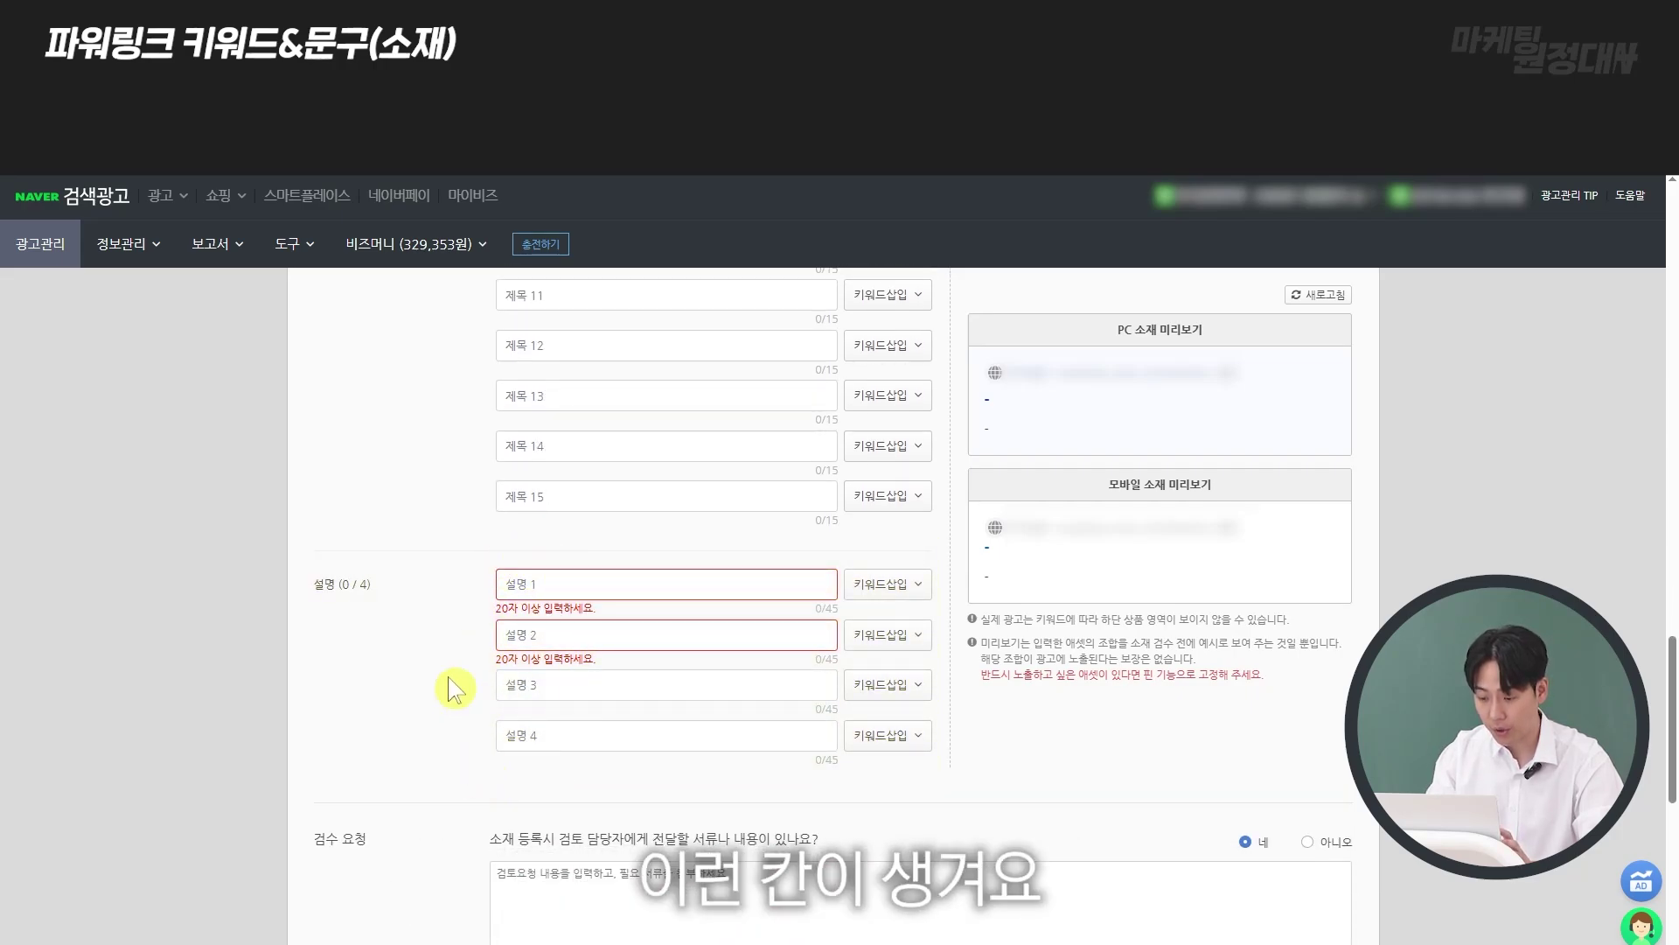
scroll(733, 636, "up", 6)
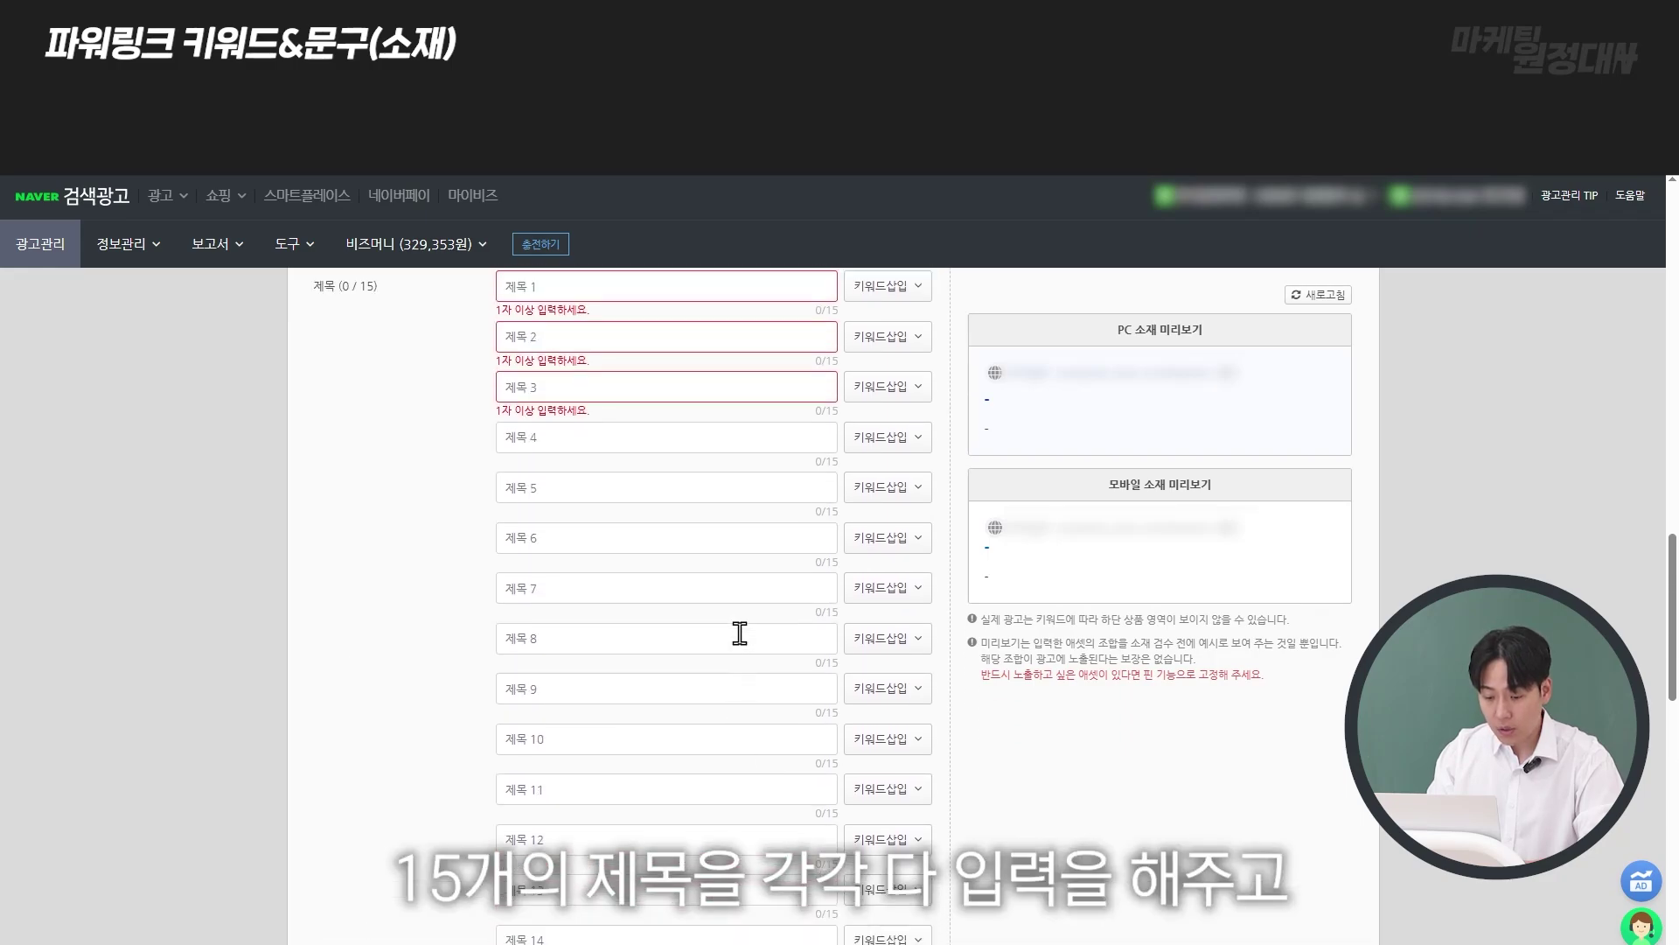
scroll(741, 626, "down", 6)
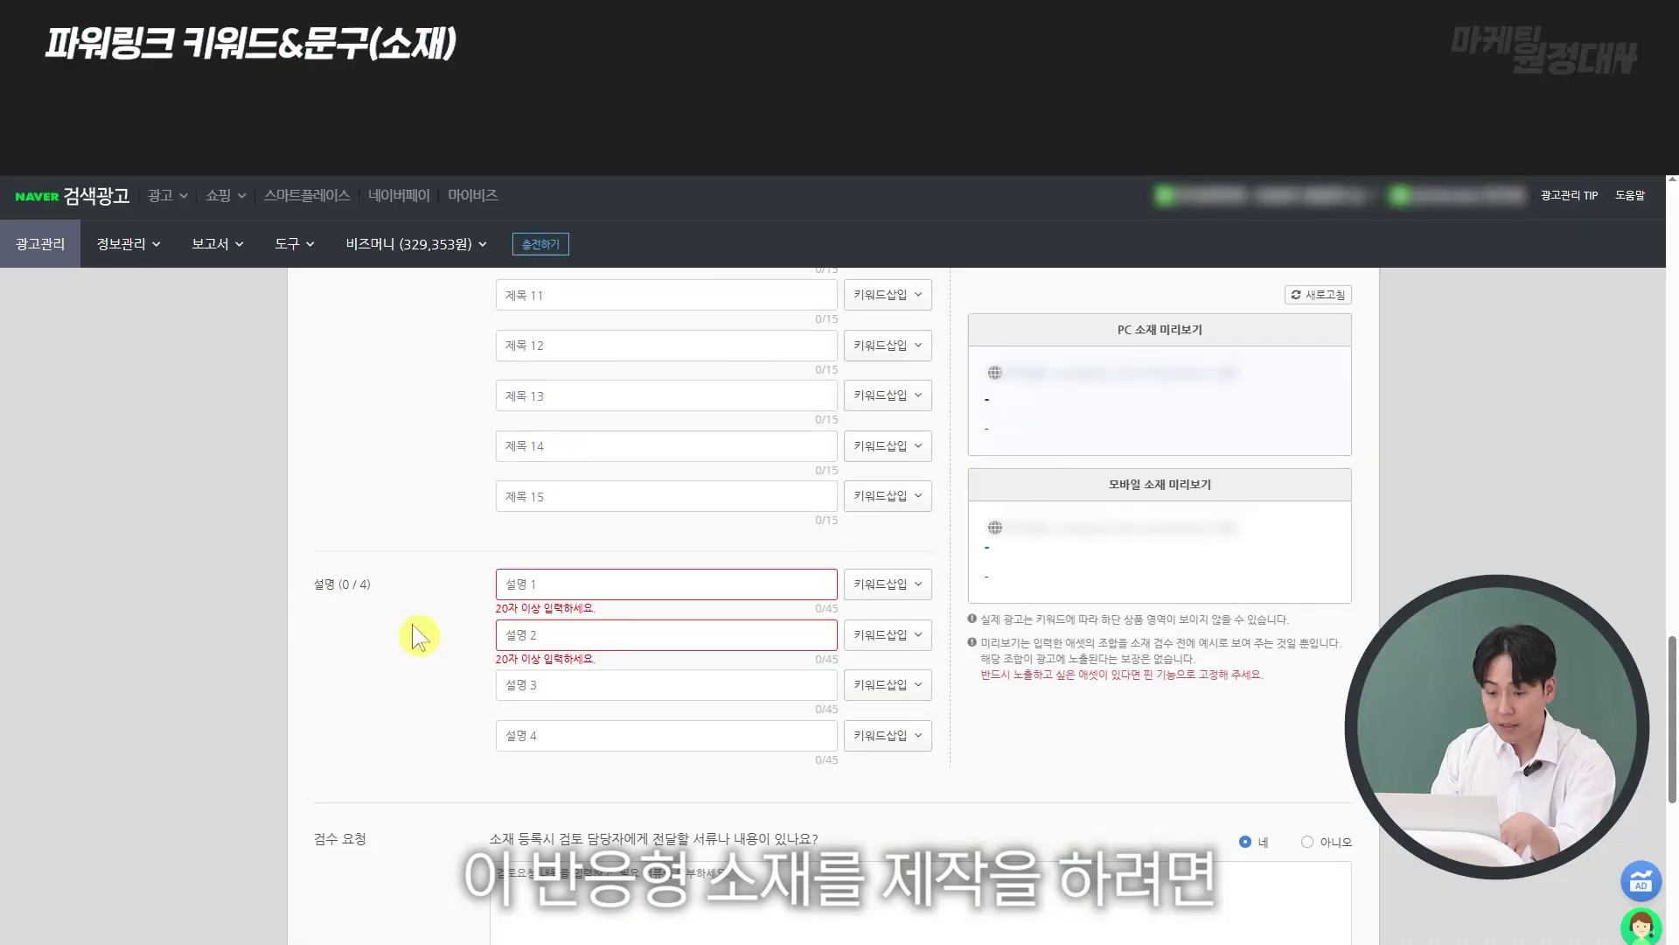
scroll(438, 634, "up", 10)
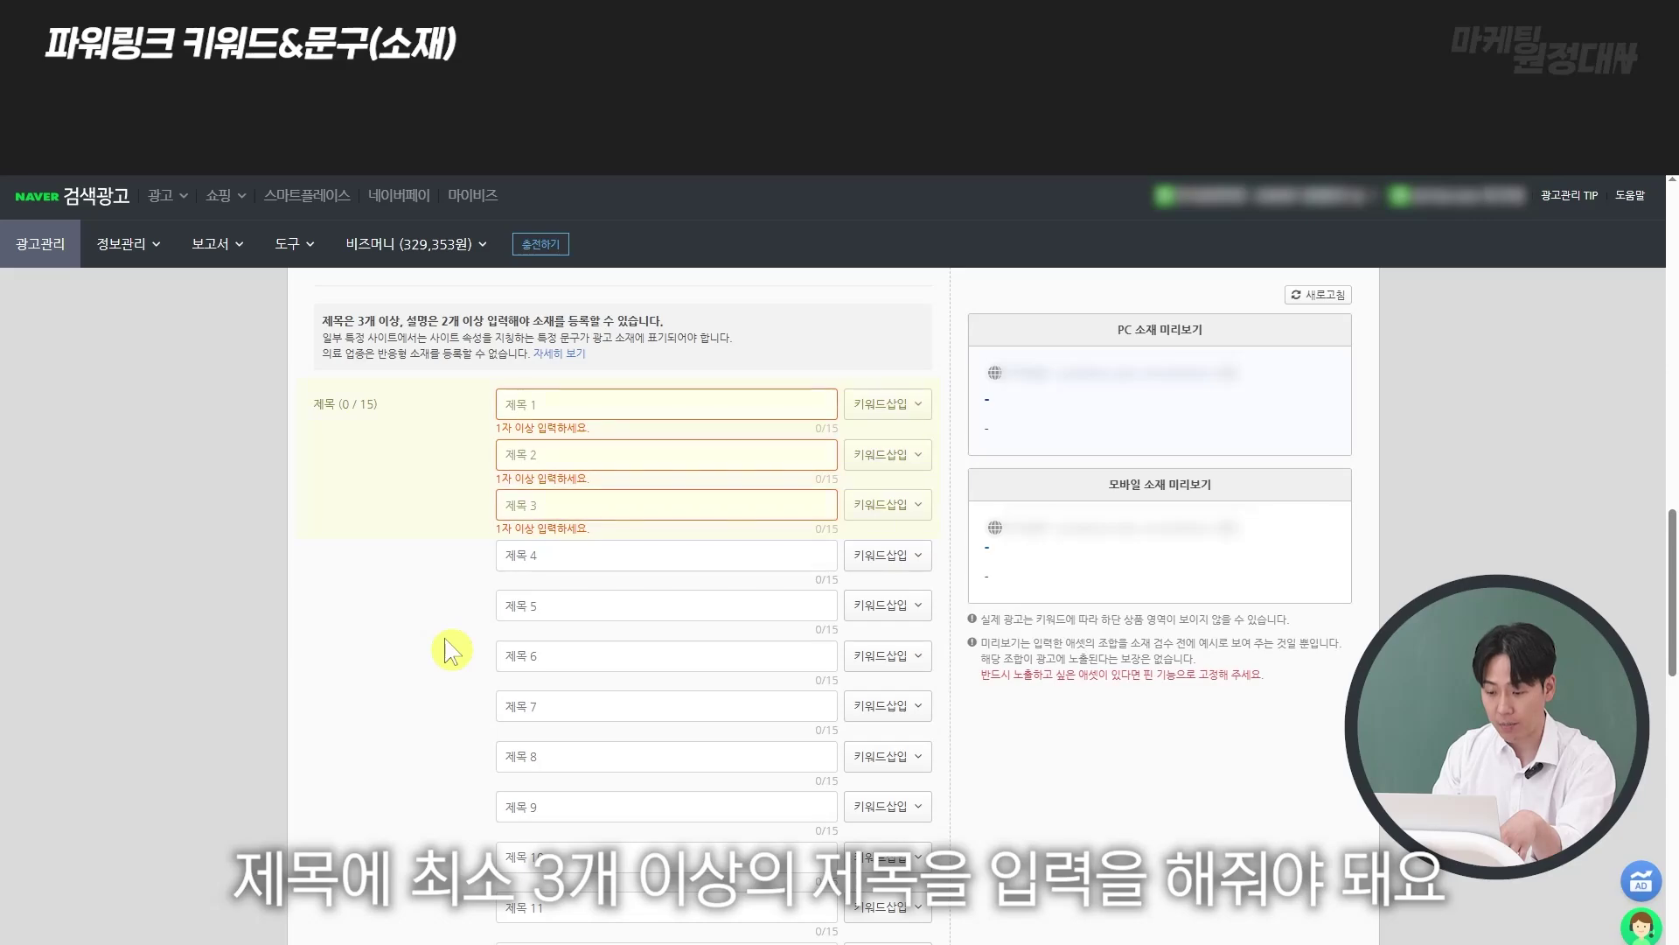
left_click(663, 501)
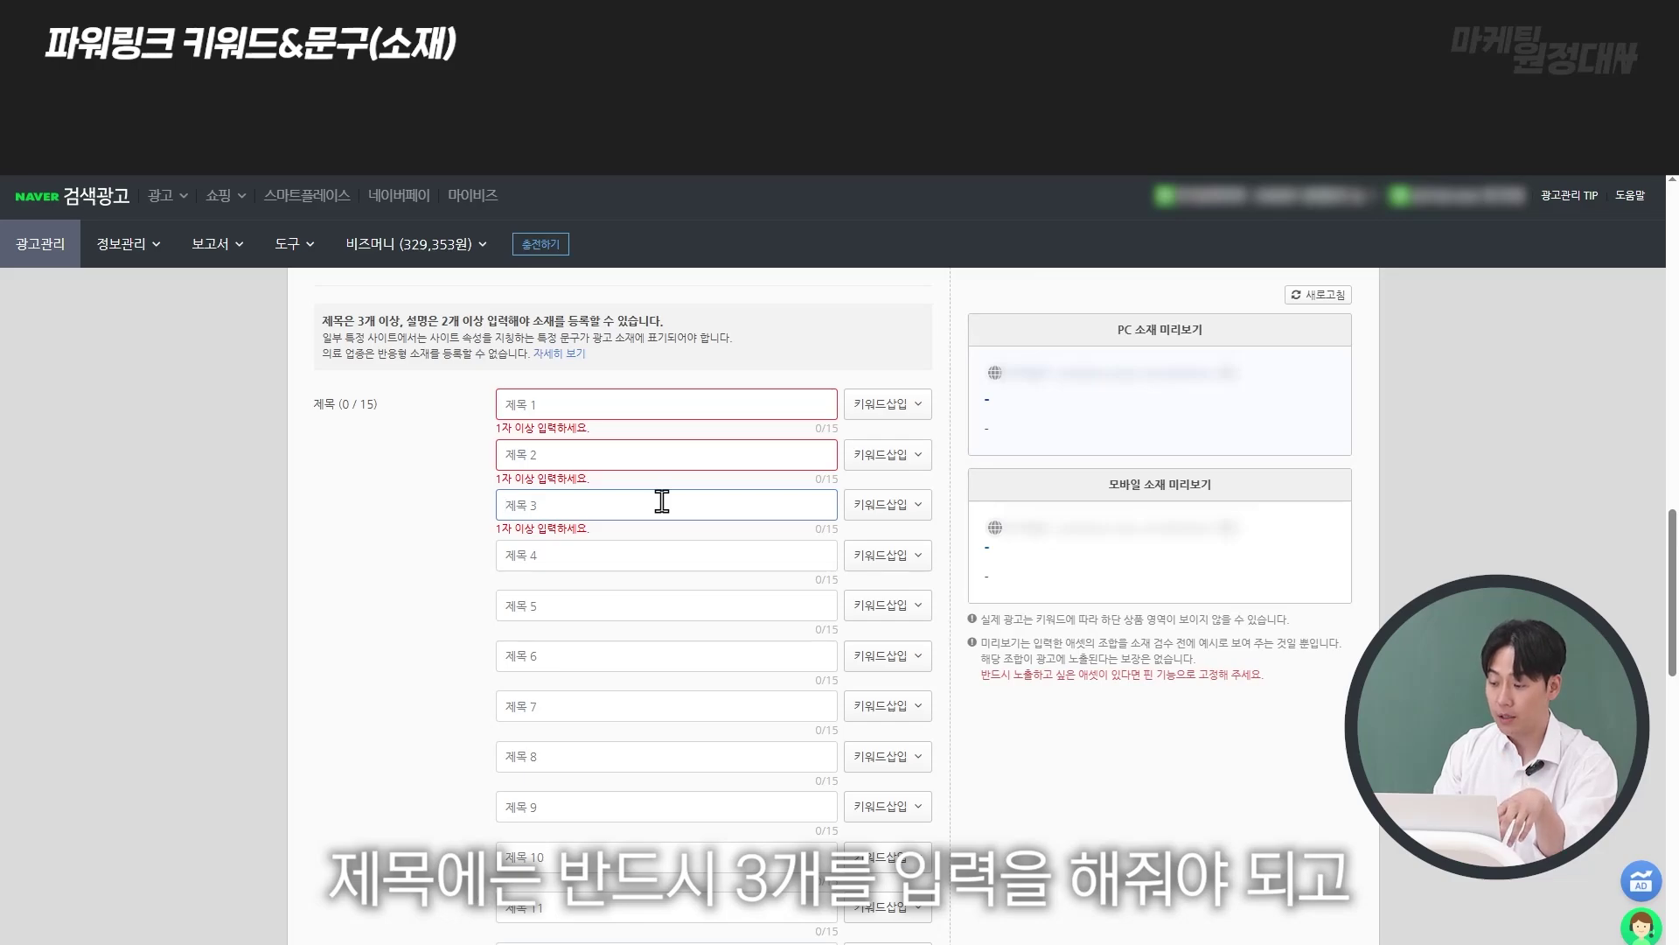
scroll(662, 501, "down", 7)
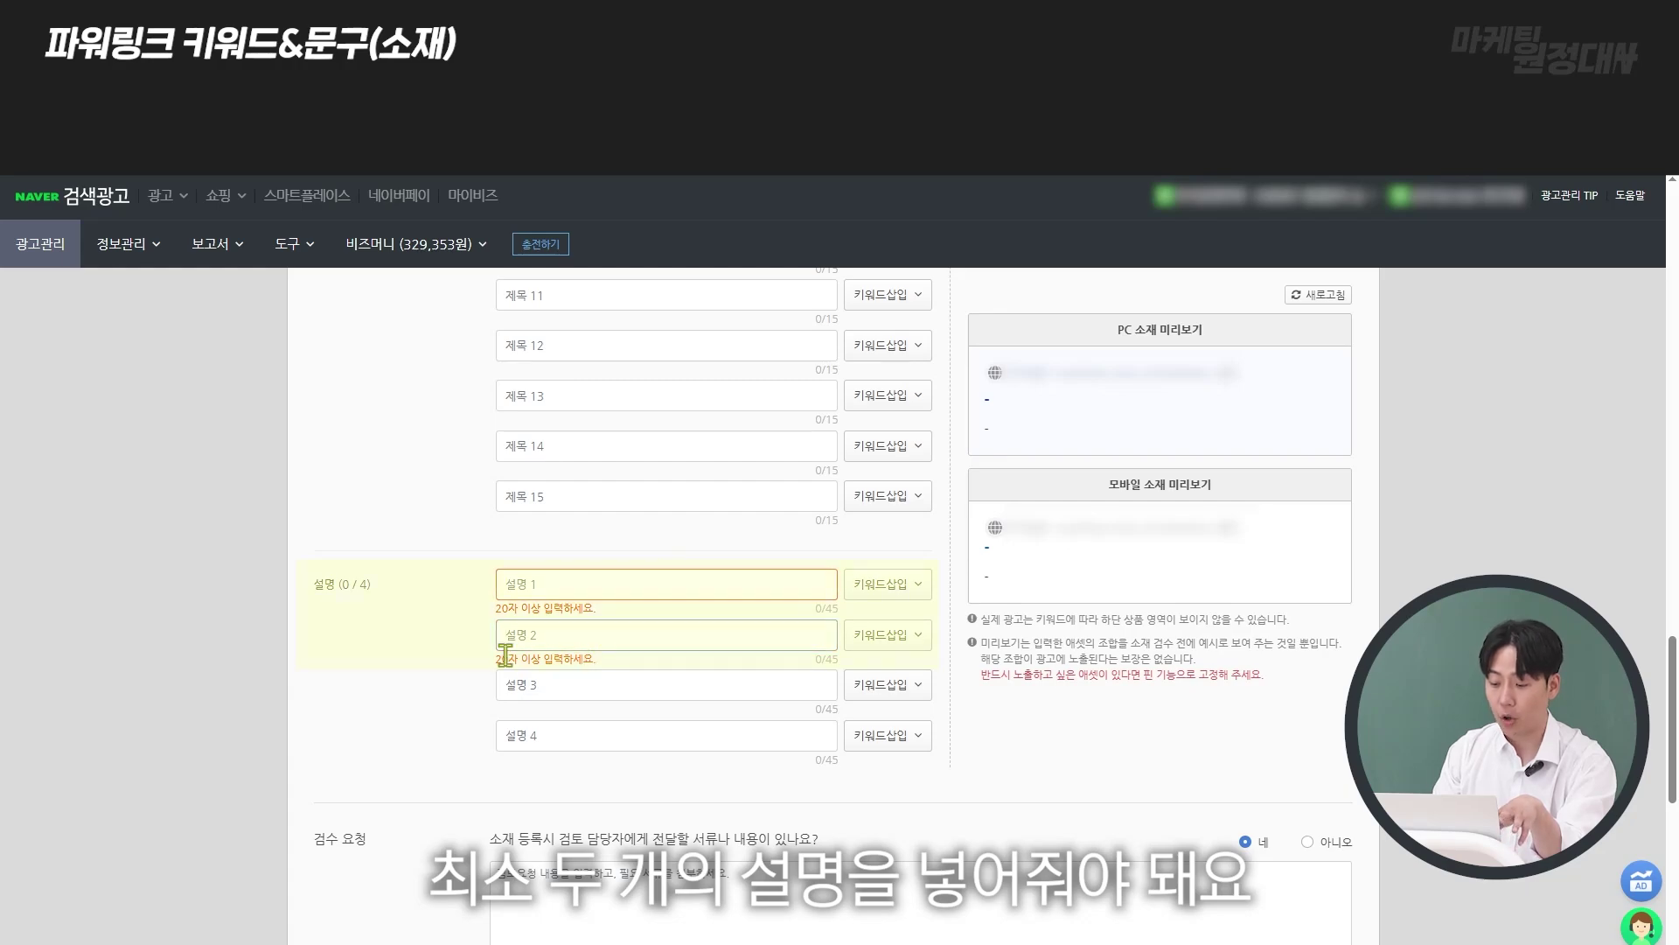
left_click(568, 647)
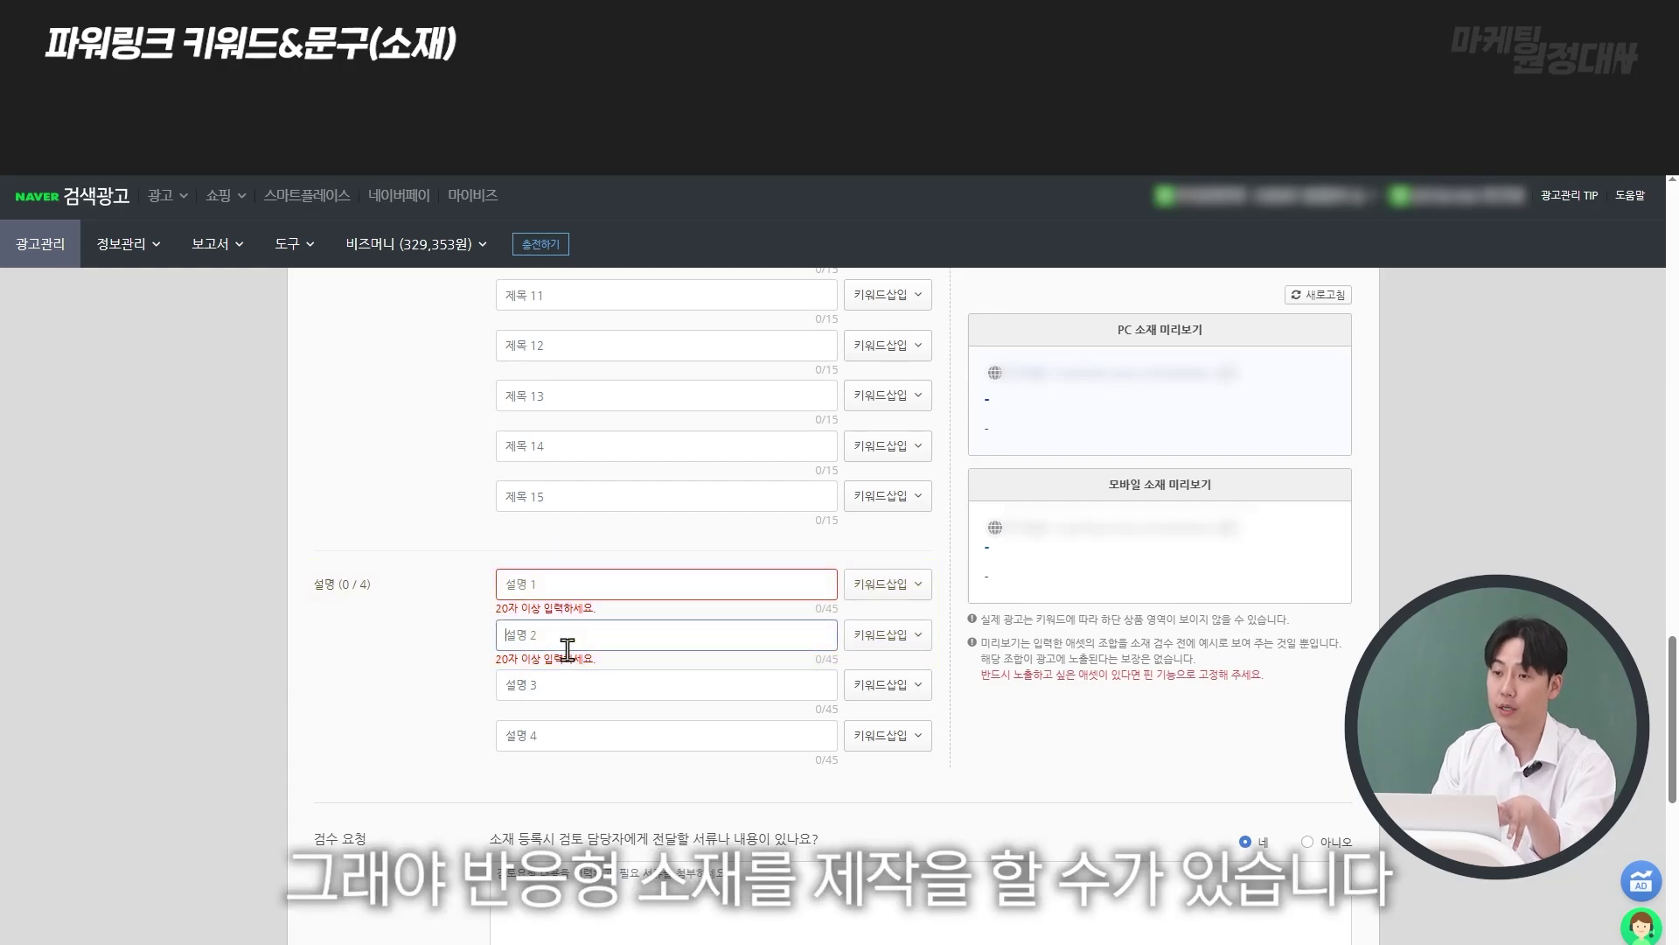
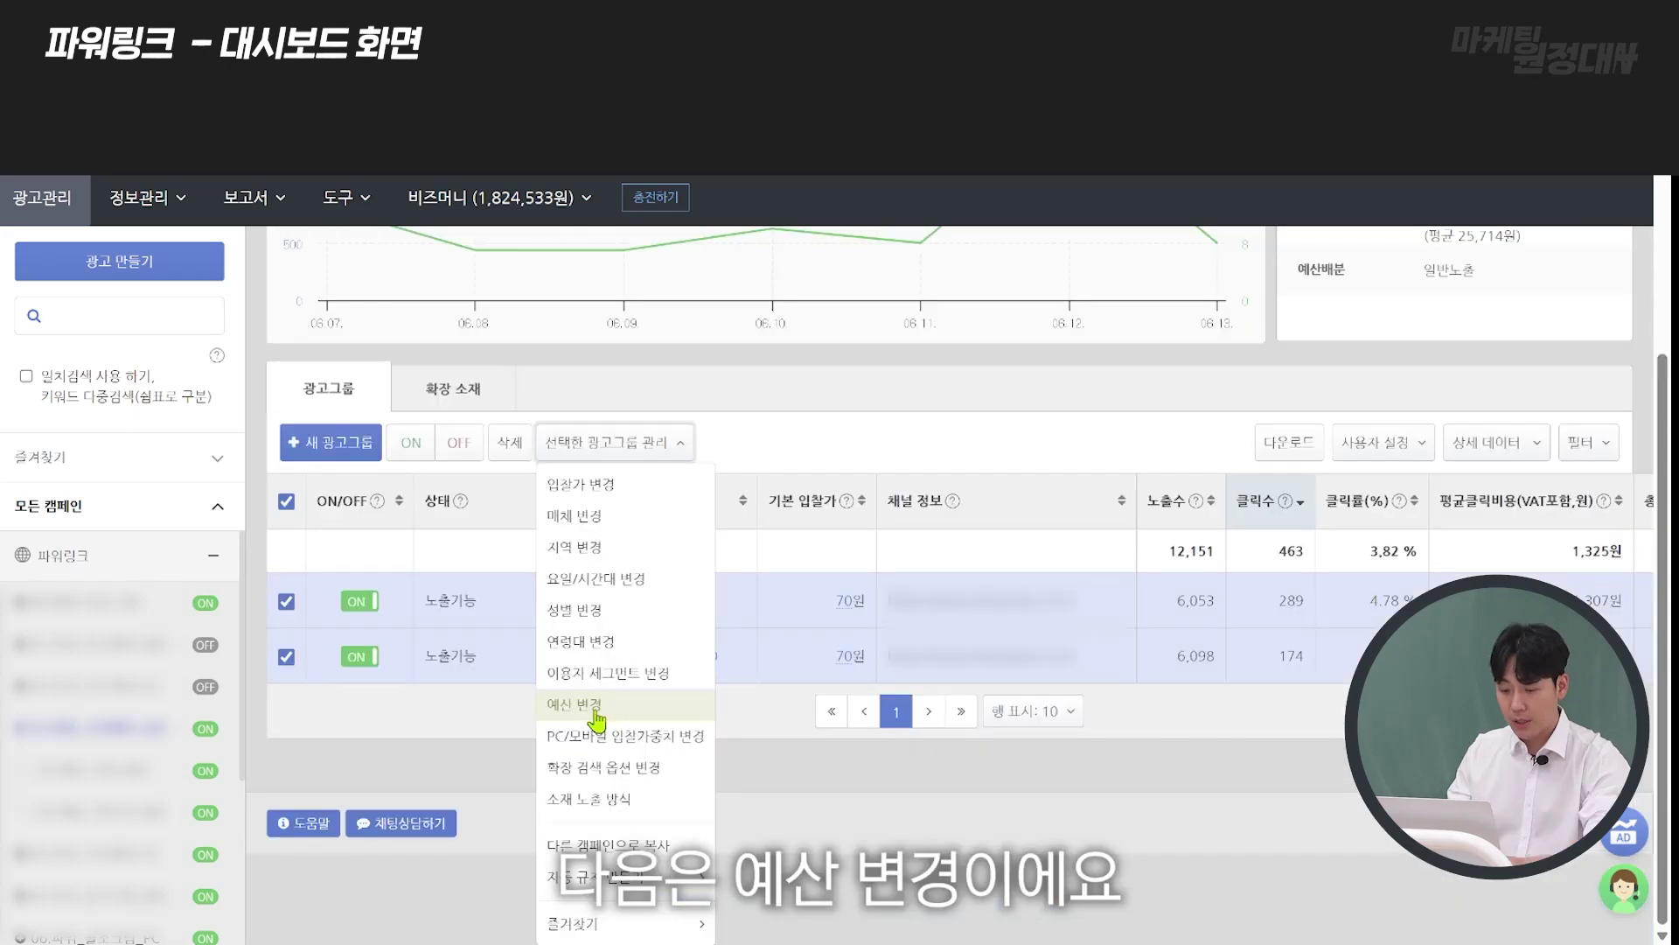
- Review the individual, unlimited and shared daily budget options for the two selected ad groups, and discard the budget change
left_click(593, 710)
scroll(612, 612, "down", 1)
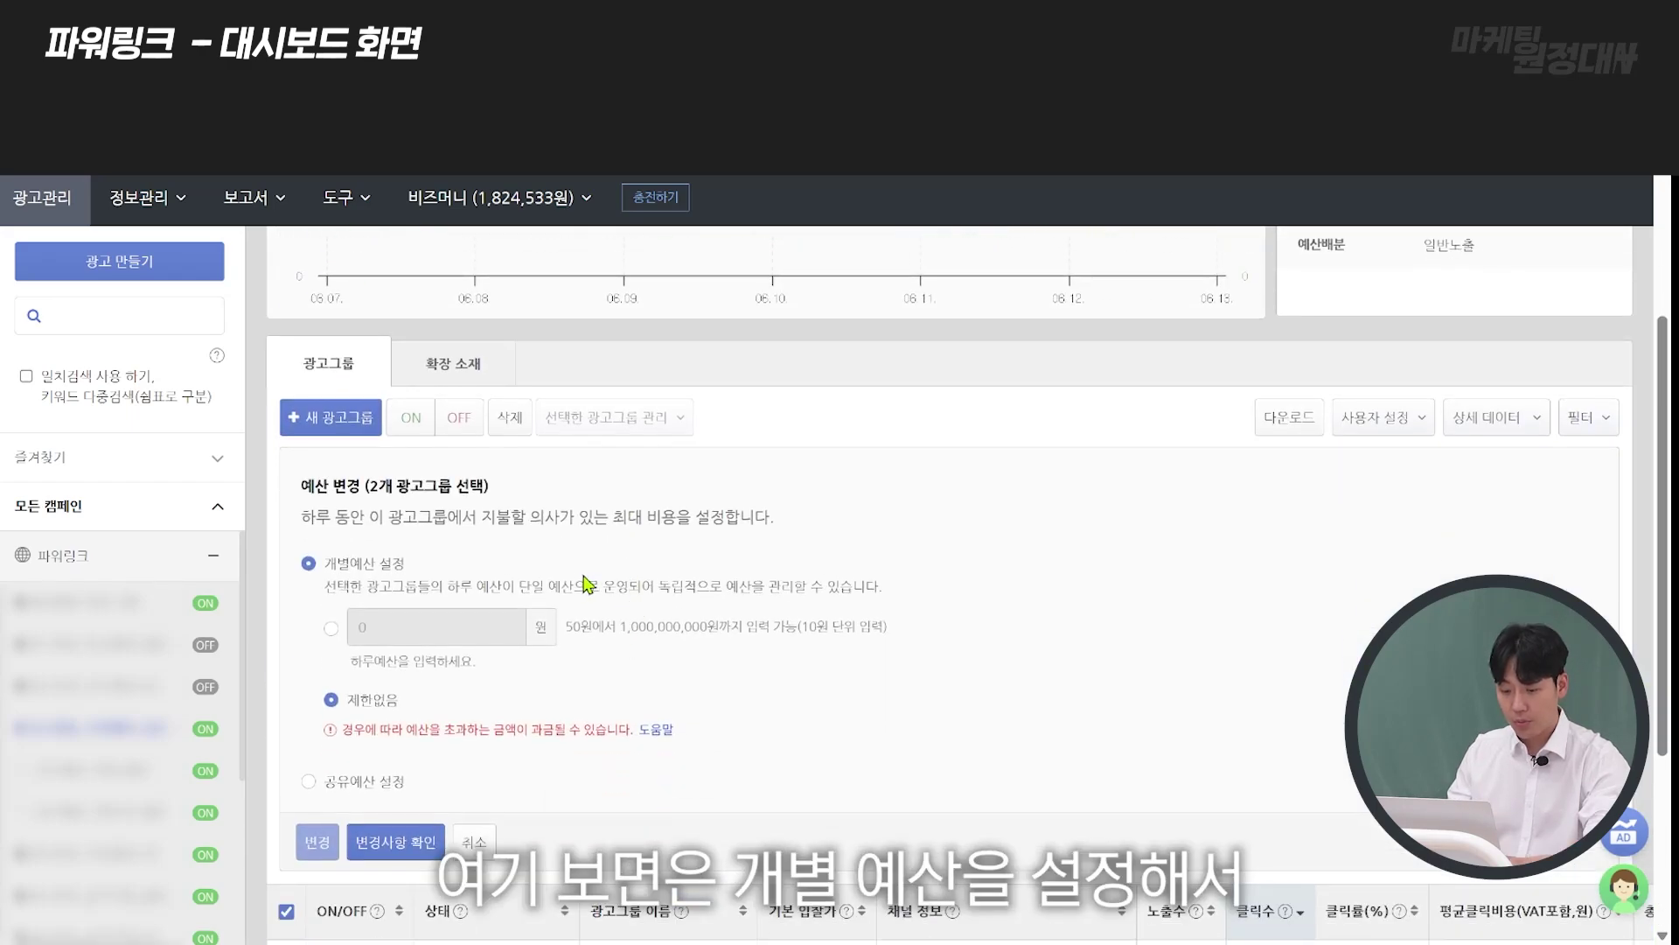
left_click(330, 628)
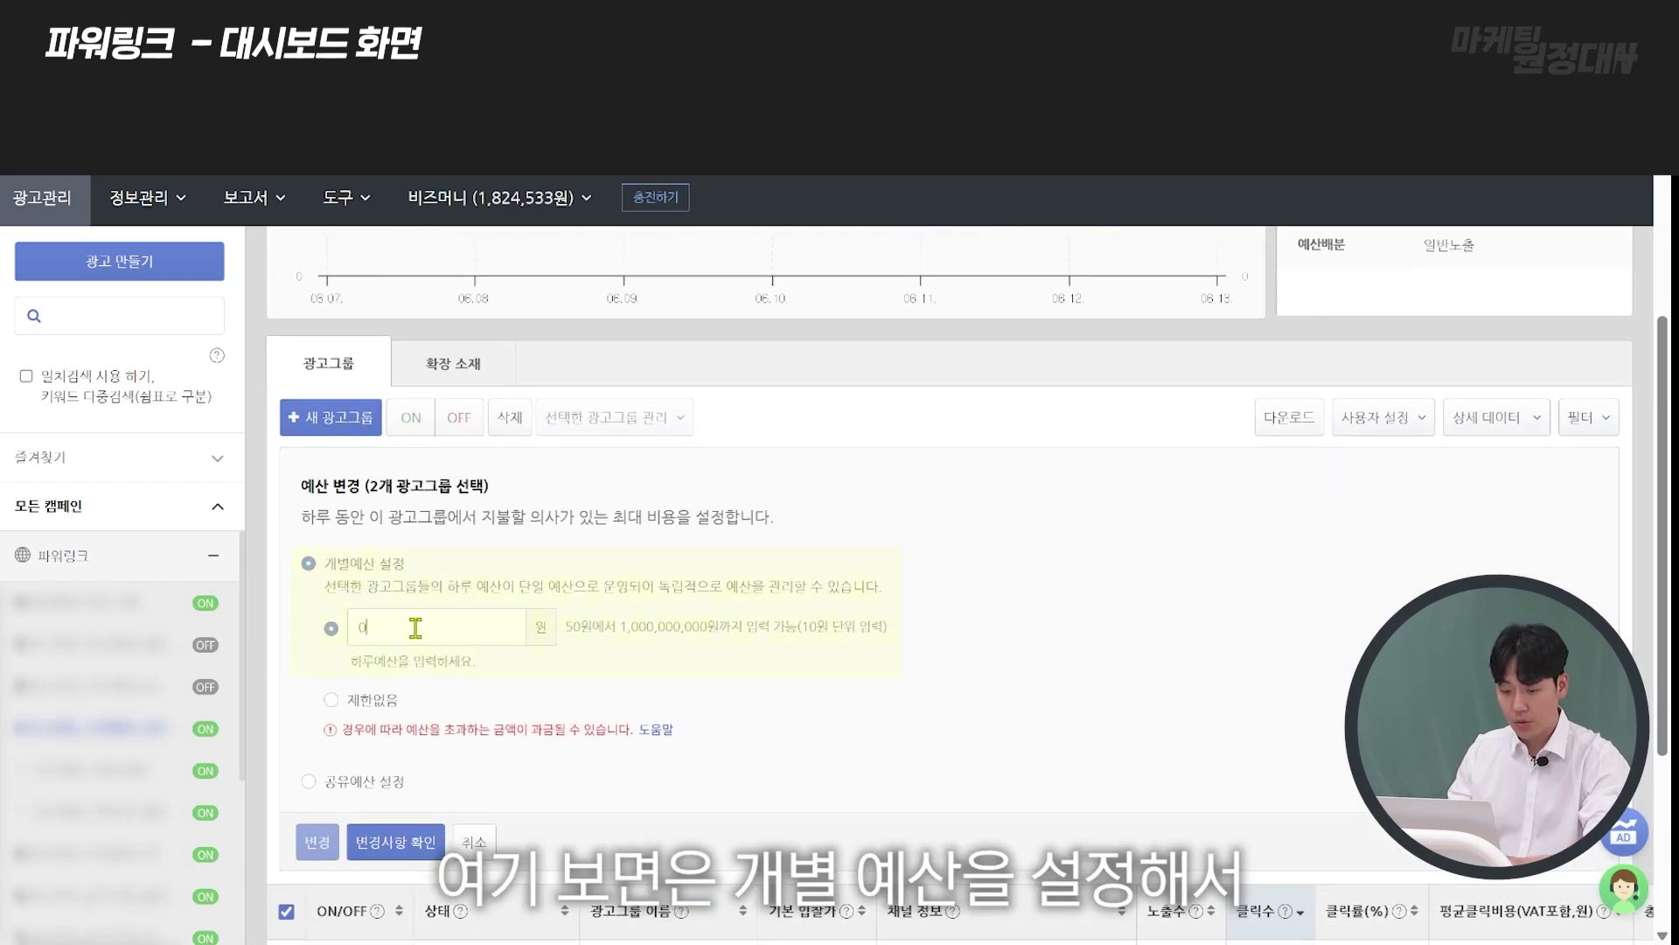
scroll(441, 623, "down", 1)
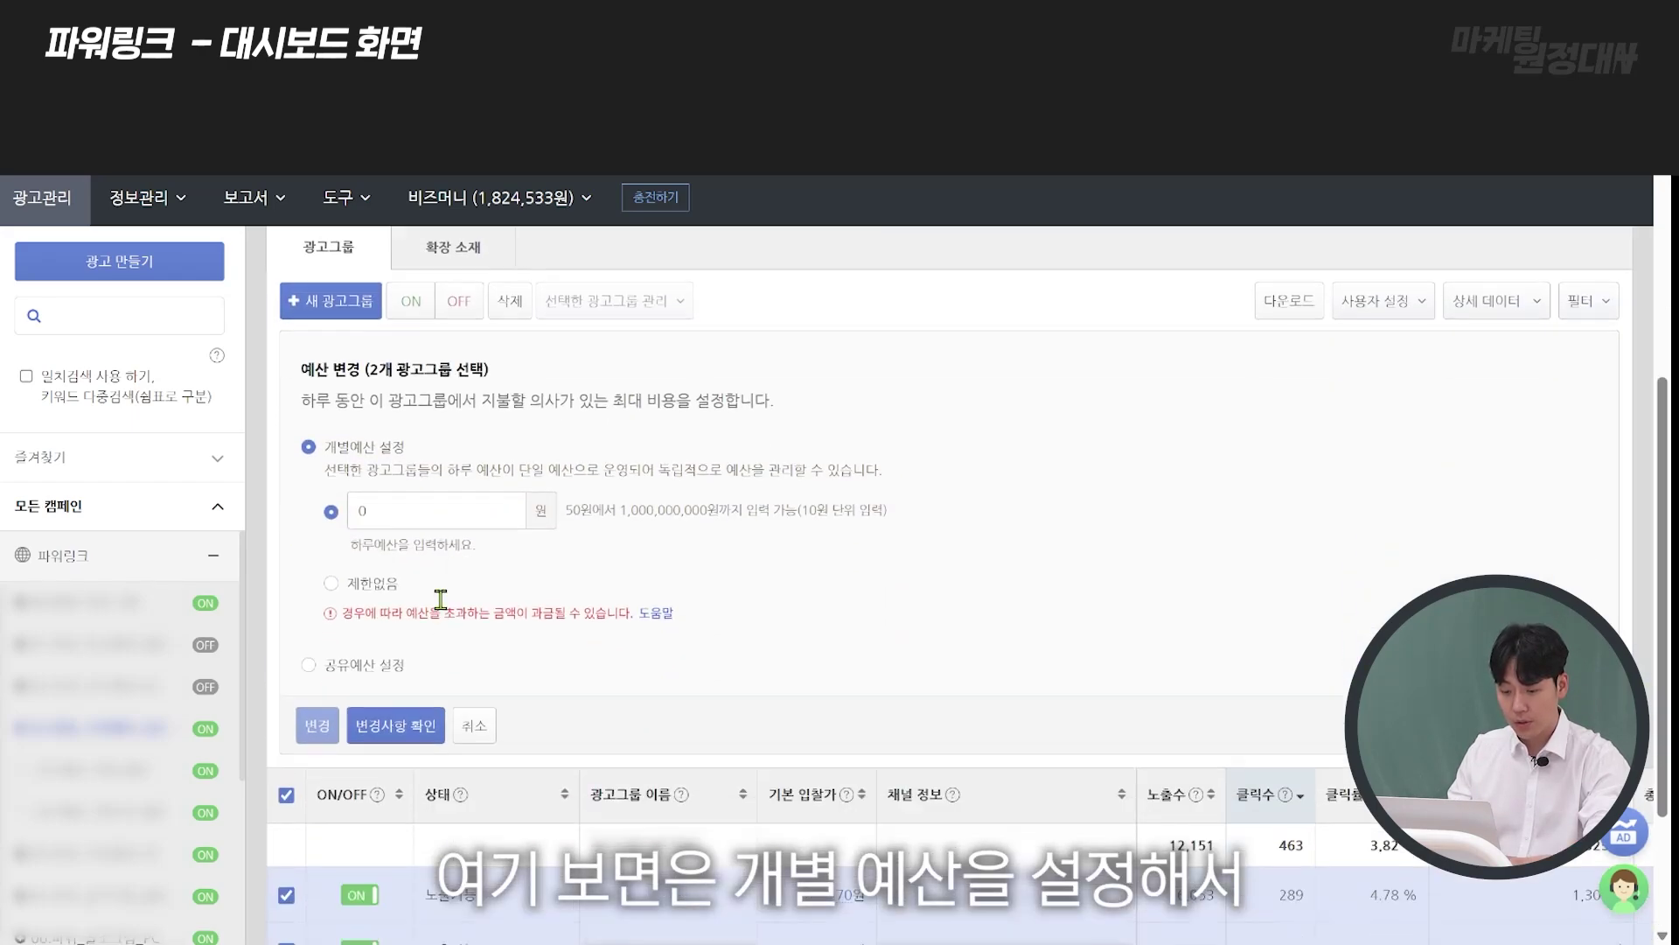
left_click(332, 584)
left_click(309, 666)
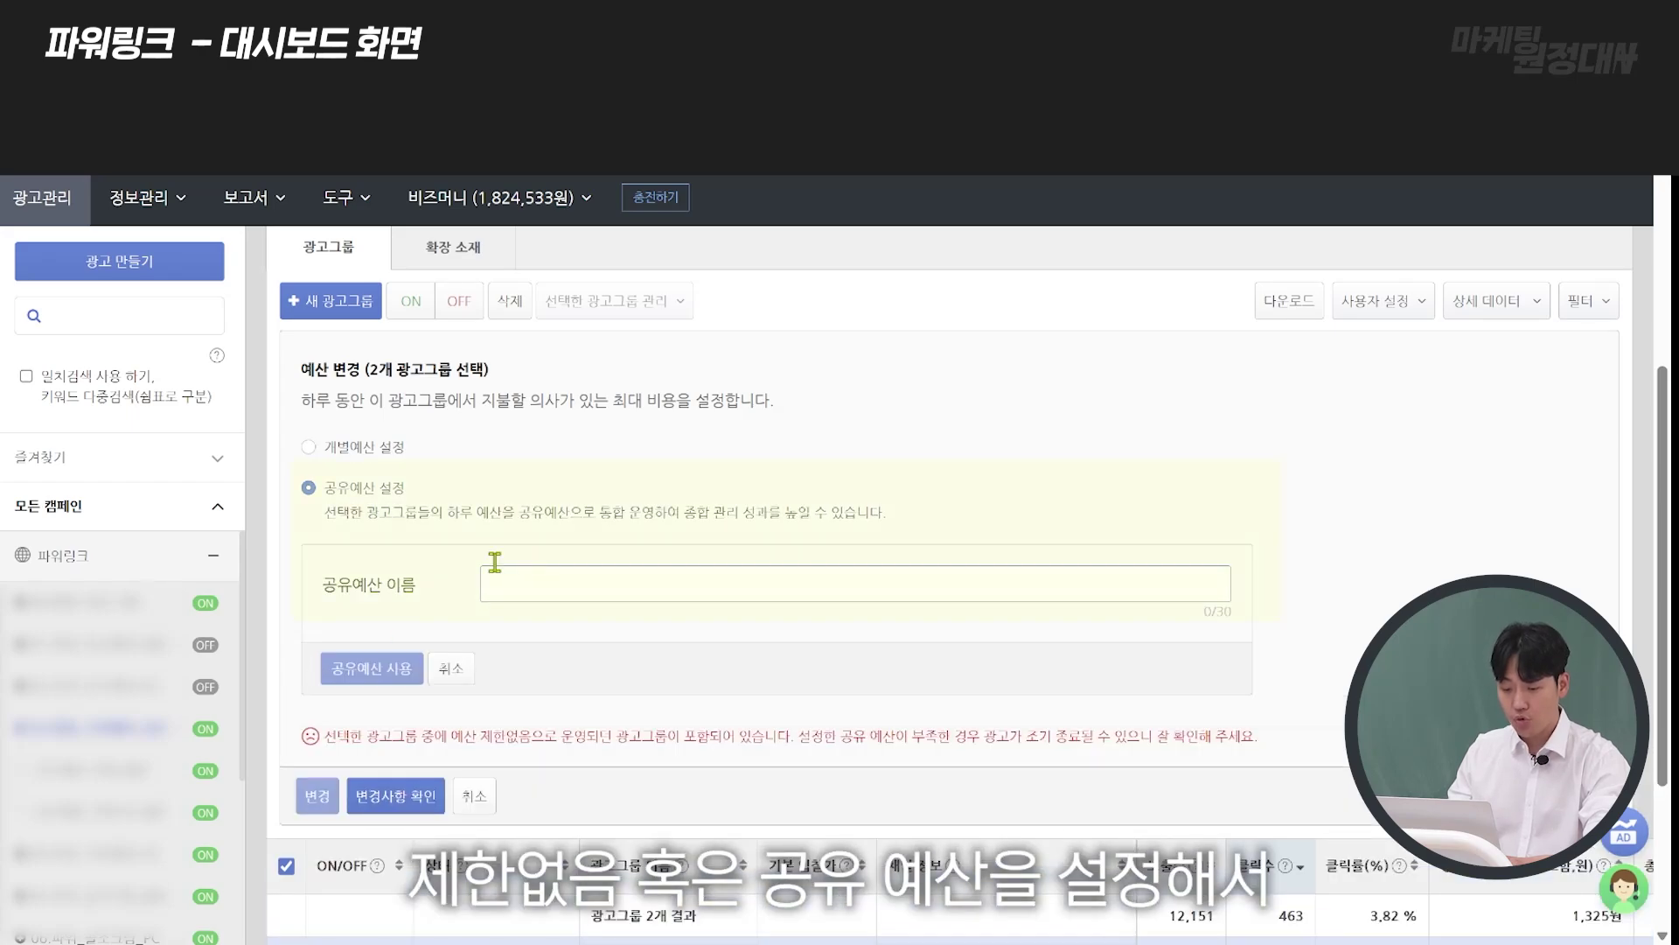
scroll(551, 586, "down", 3)
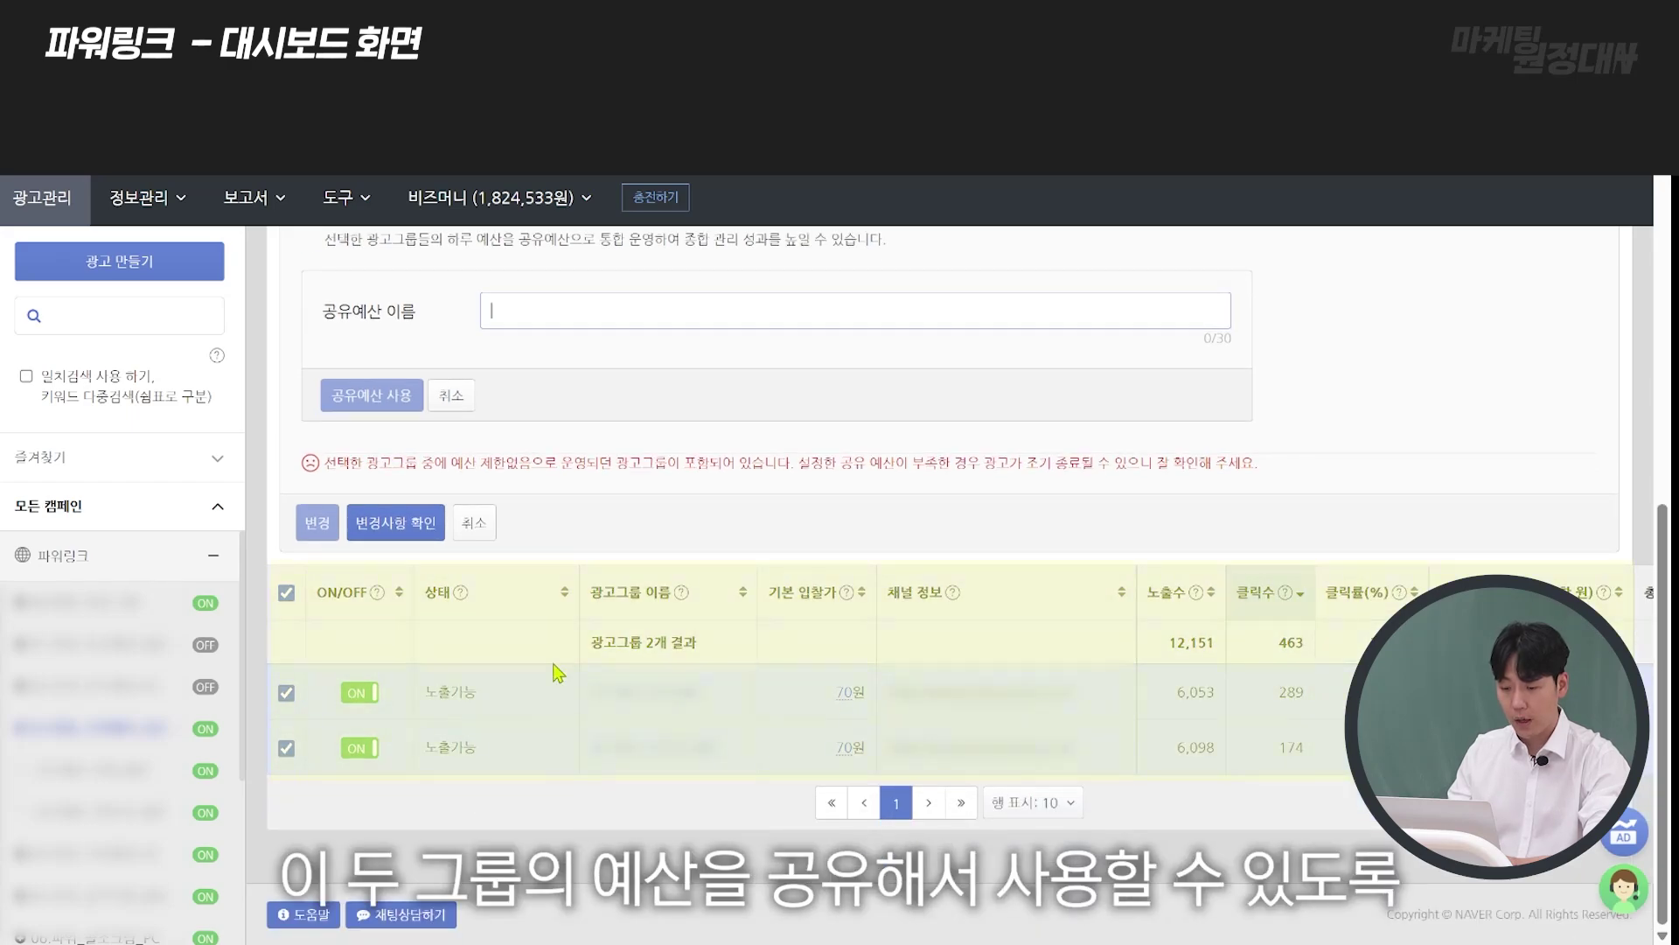
left_click(483, 542)
- Add the two selected ad groups to the red 즐겨찾기-1 favourites group and open the favourites list
left_click(612, 442)
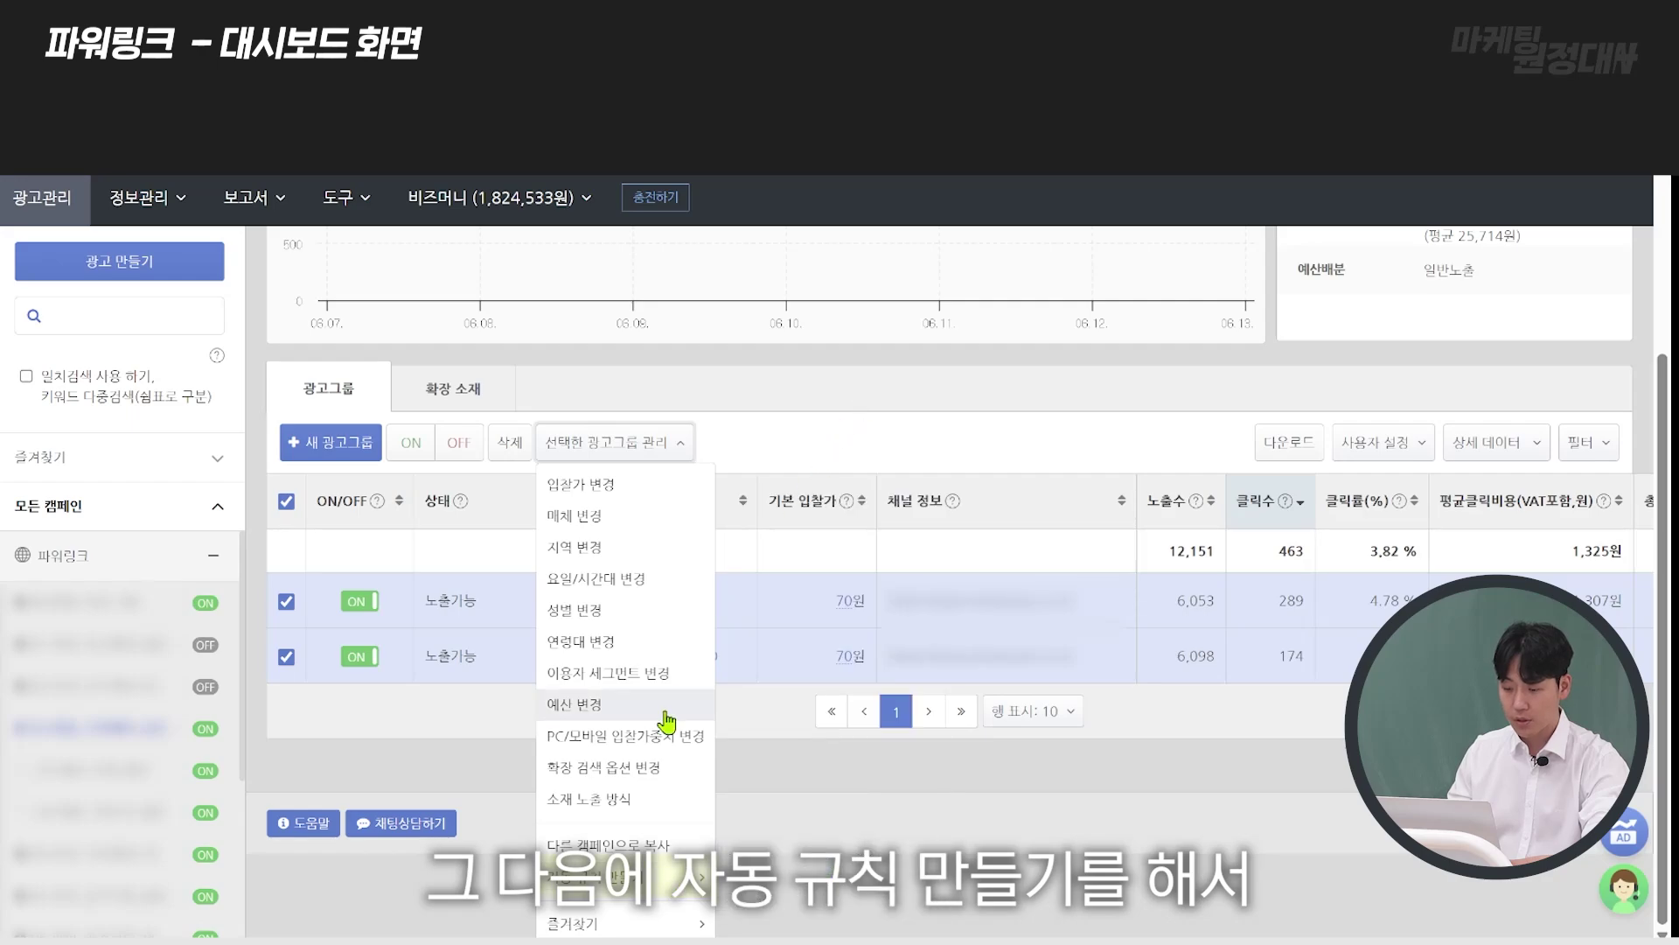
mouse_move(630, 877)
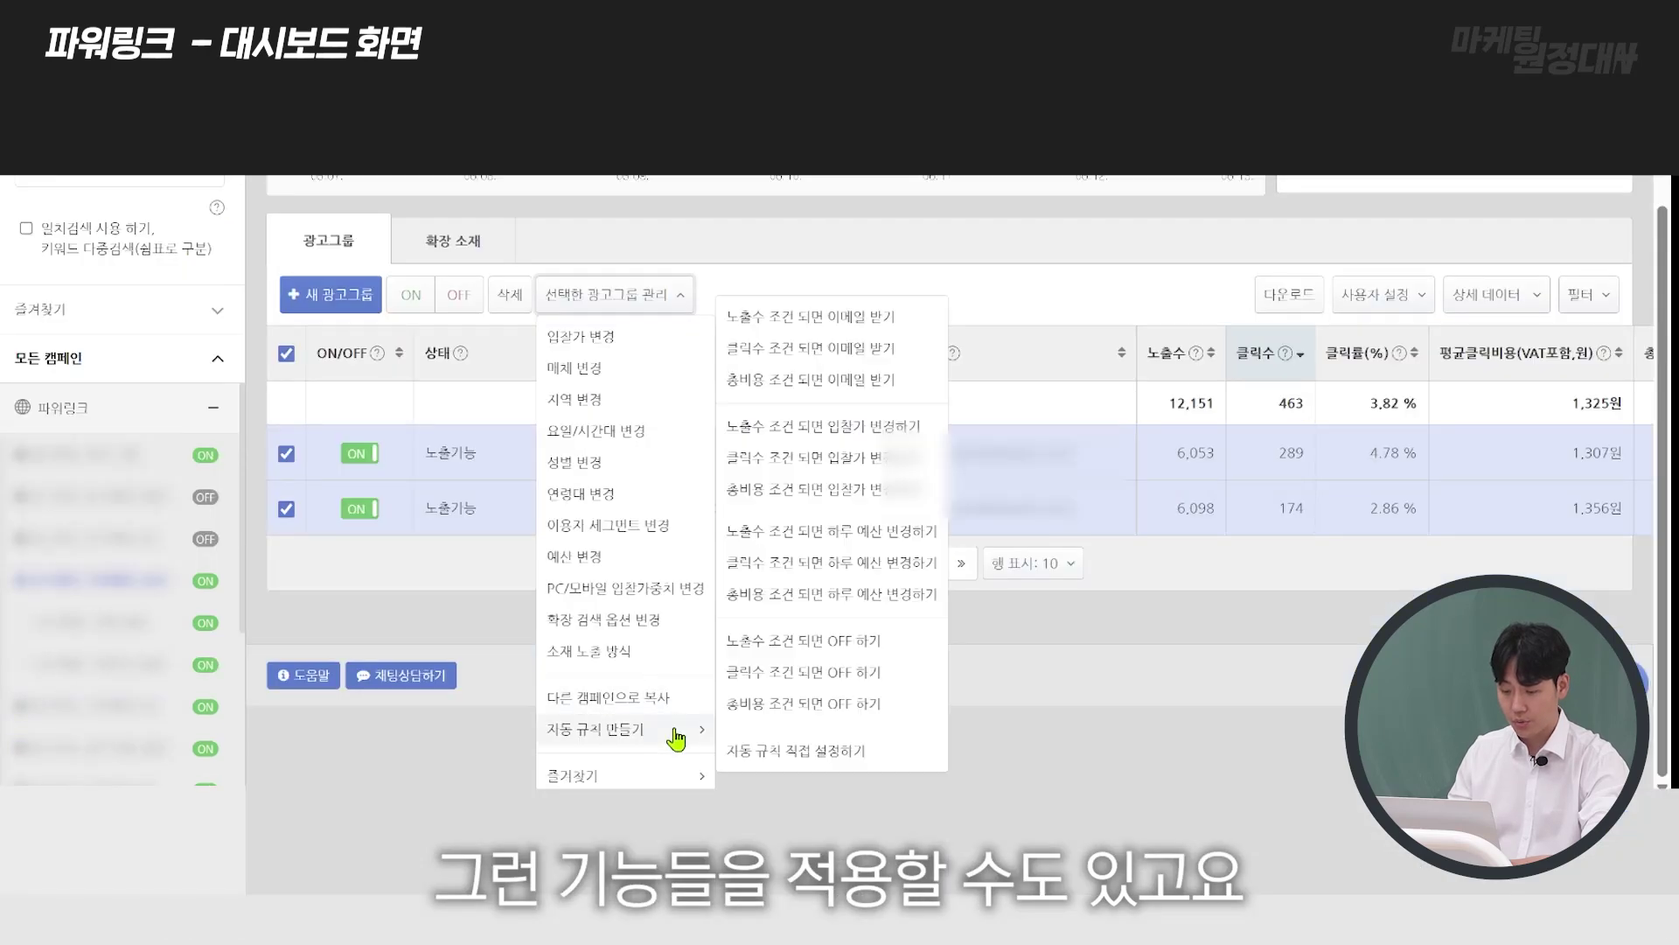
mouse_move(672, 925)
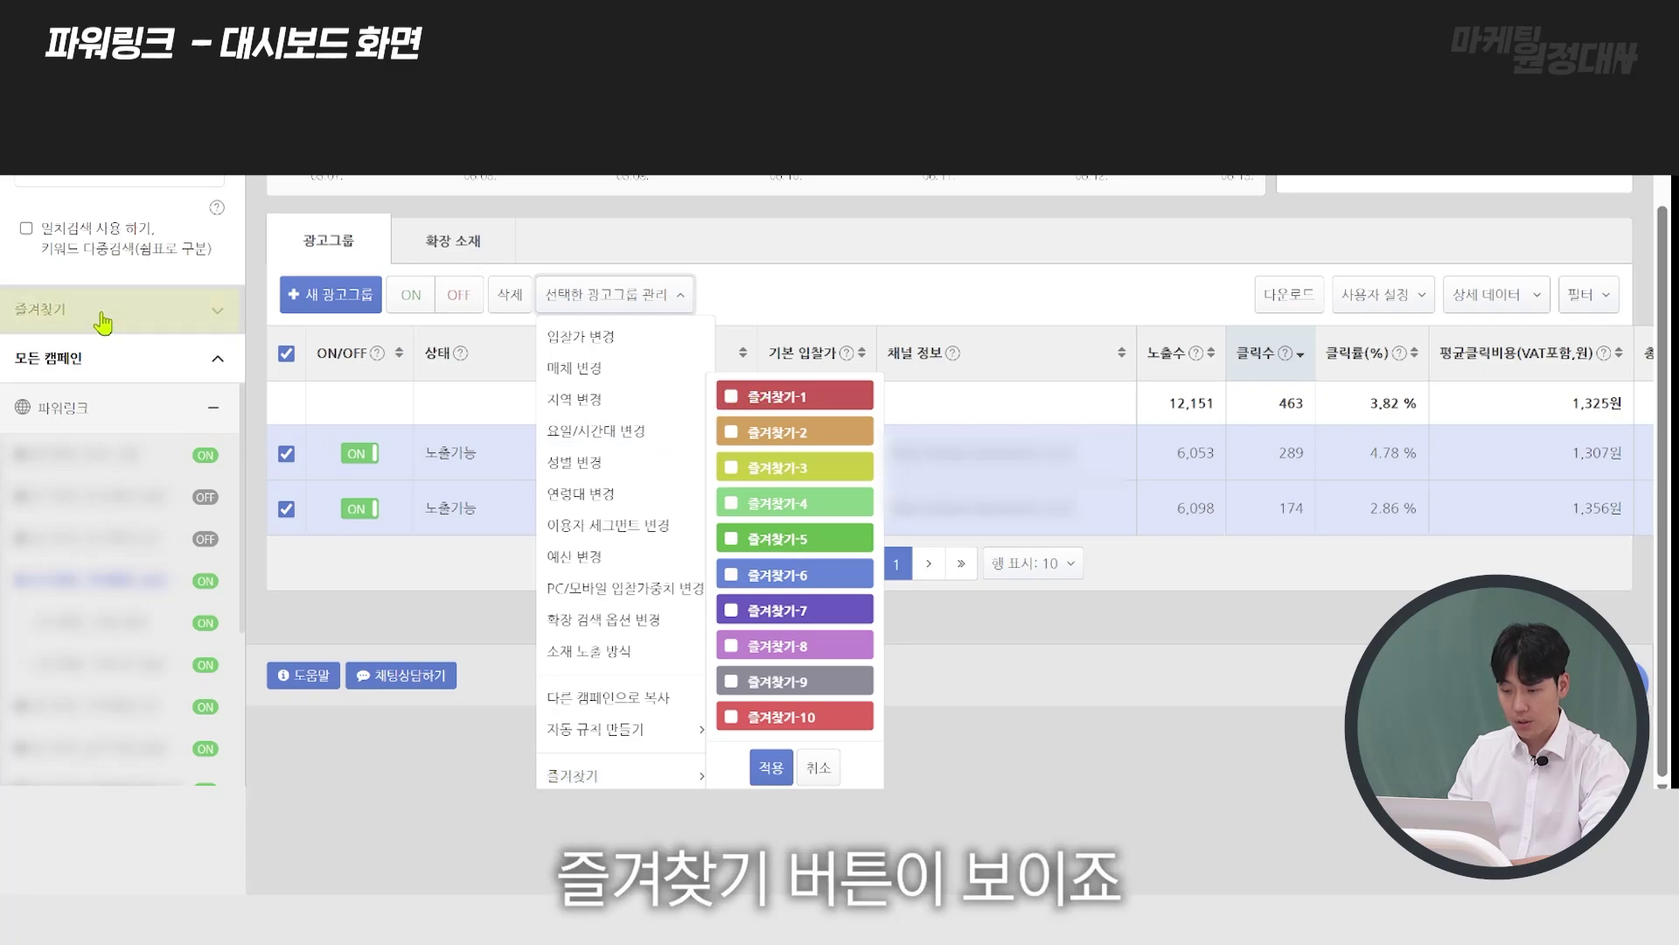
left_click(733, 399)
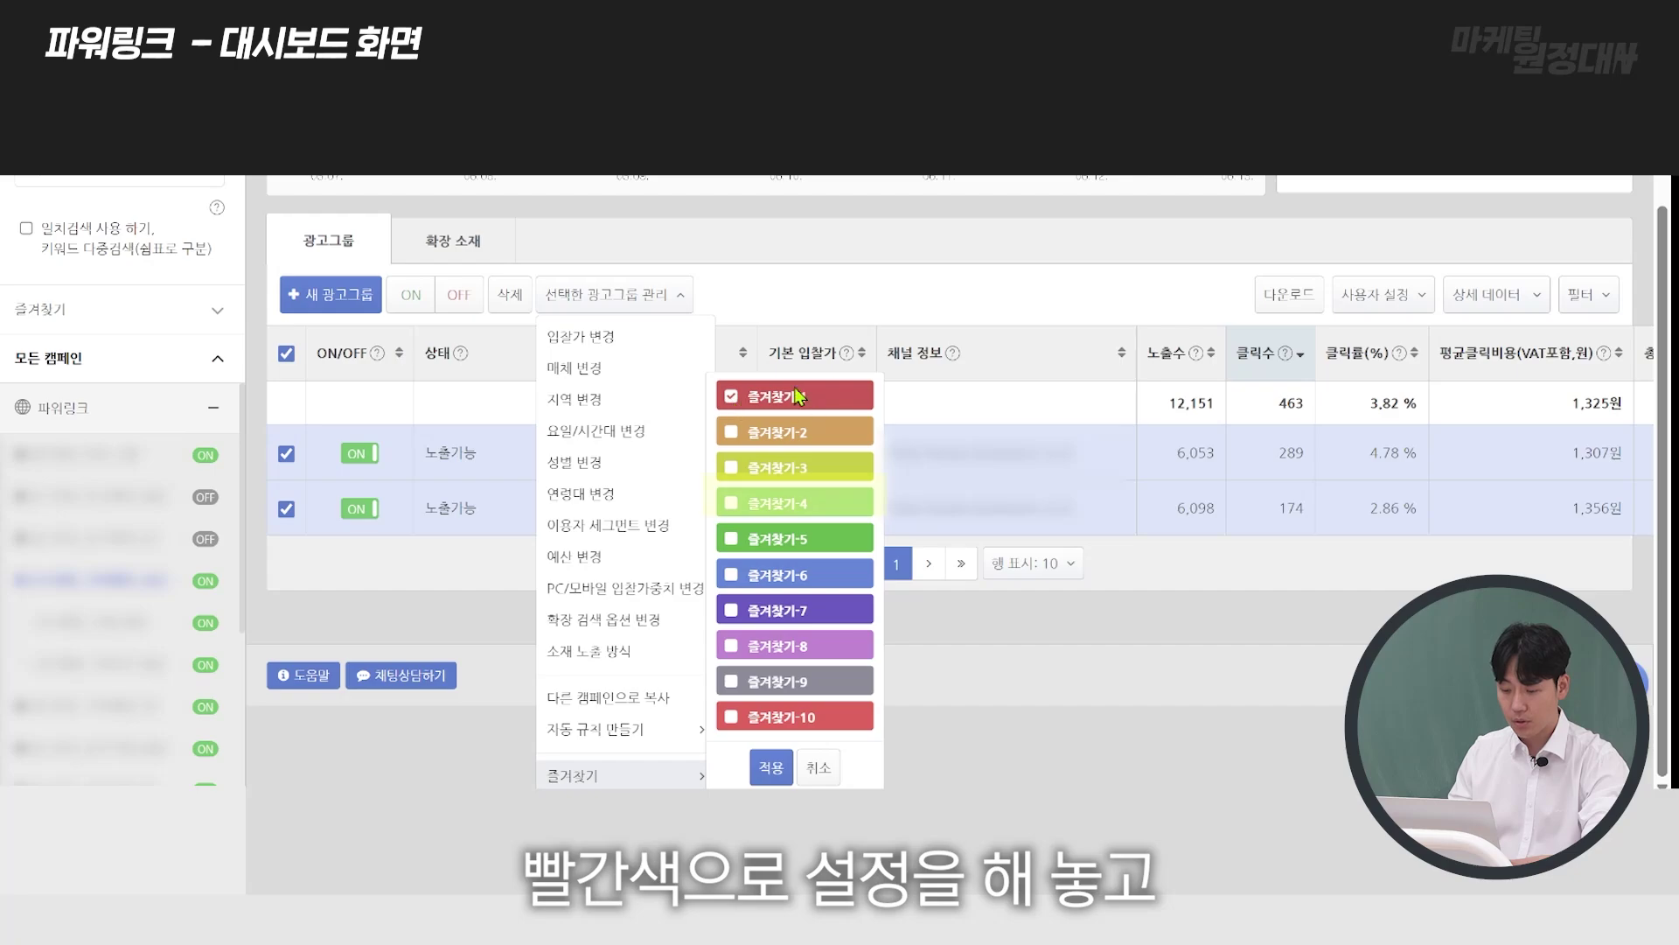
left_click(771, 767)
left_click(52, 455)
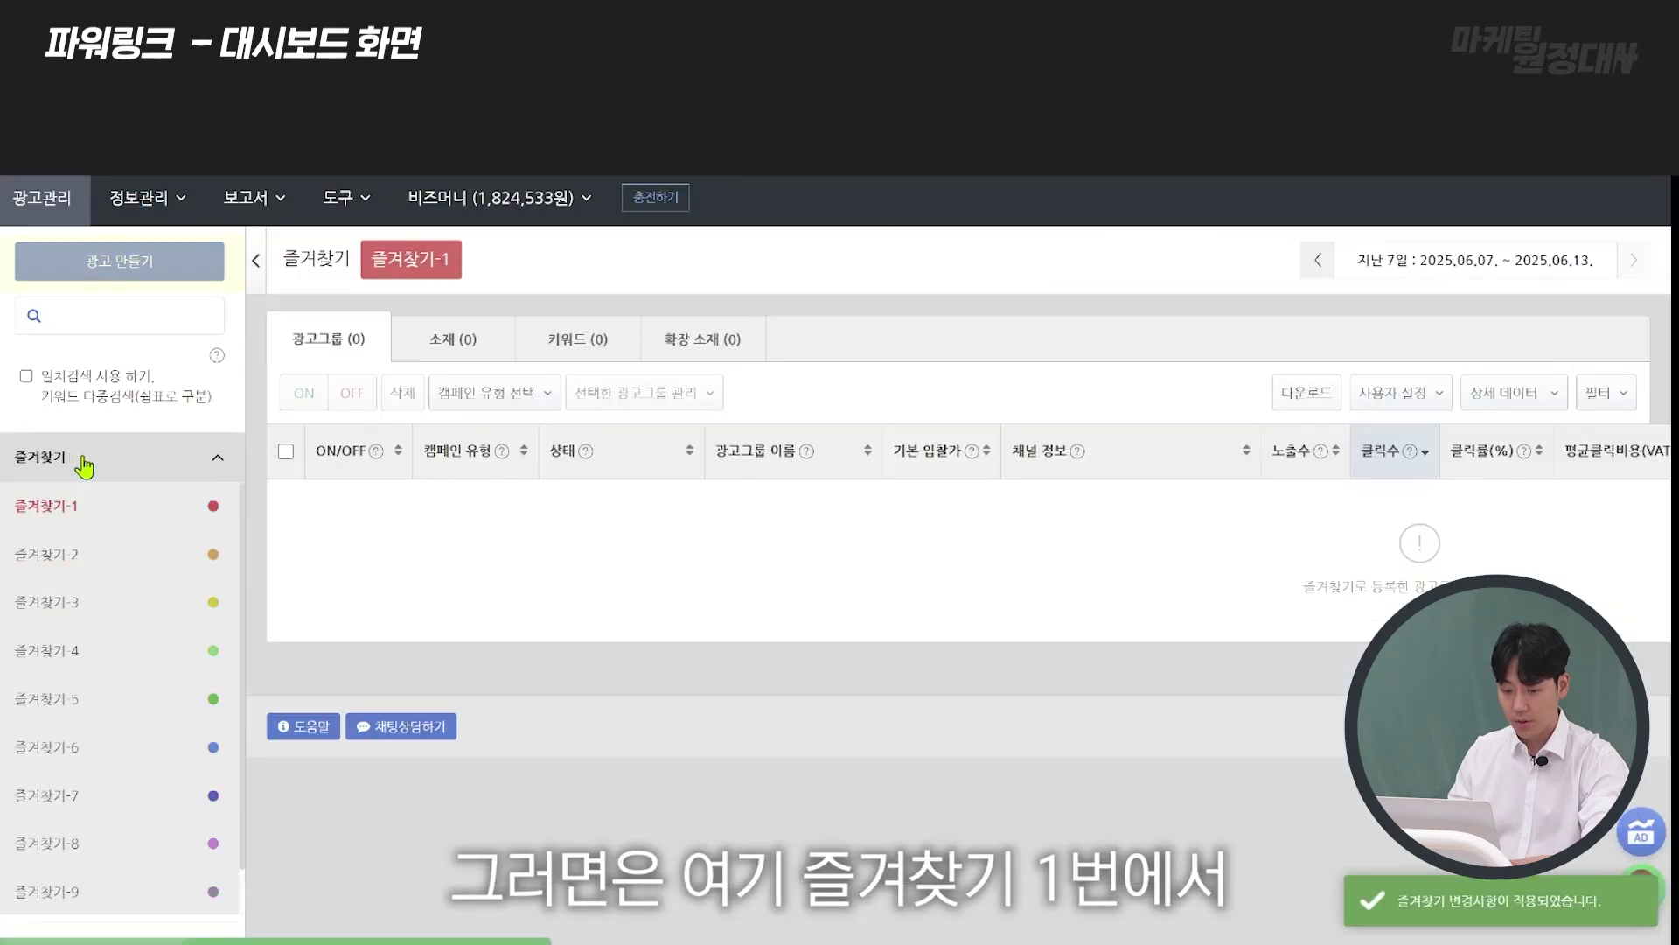
- Open the 즐겨찾기-1 favourites group and select the first two ad groups in its list
left_click(99, 508)
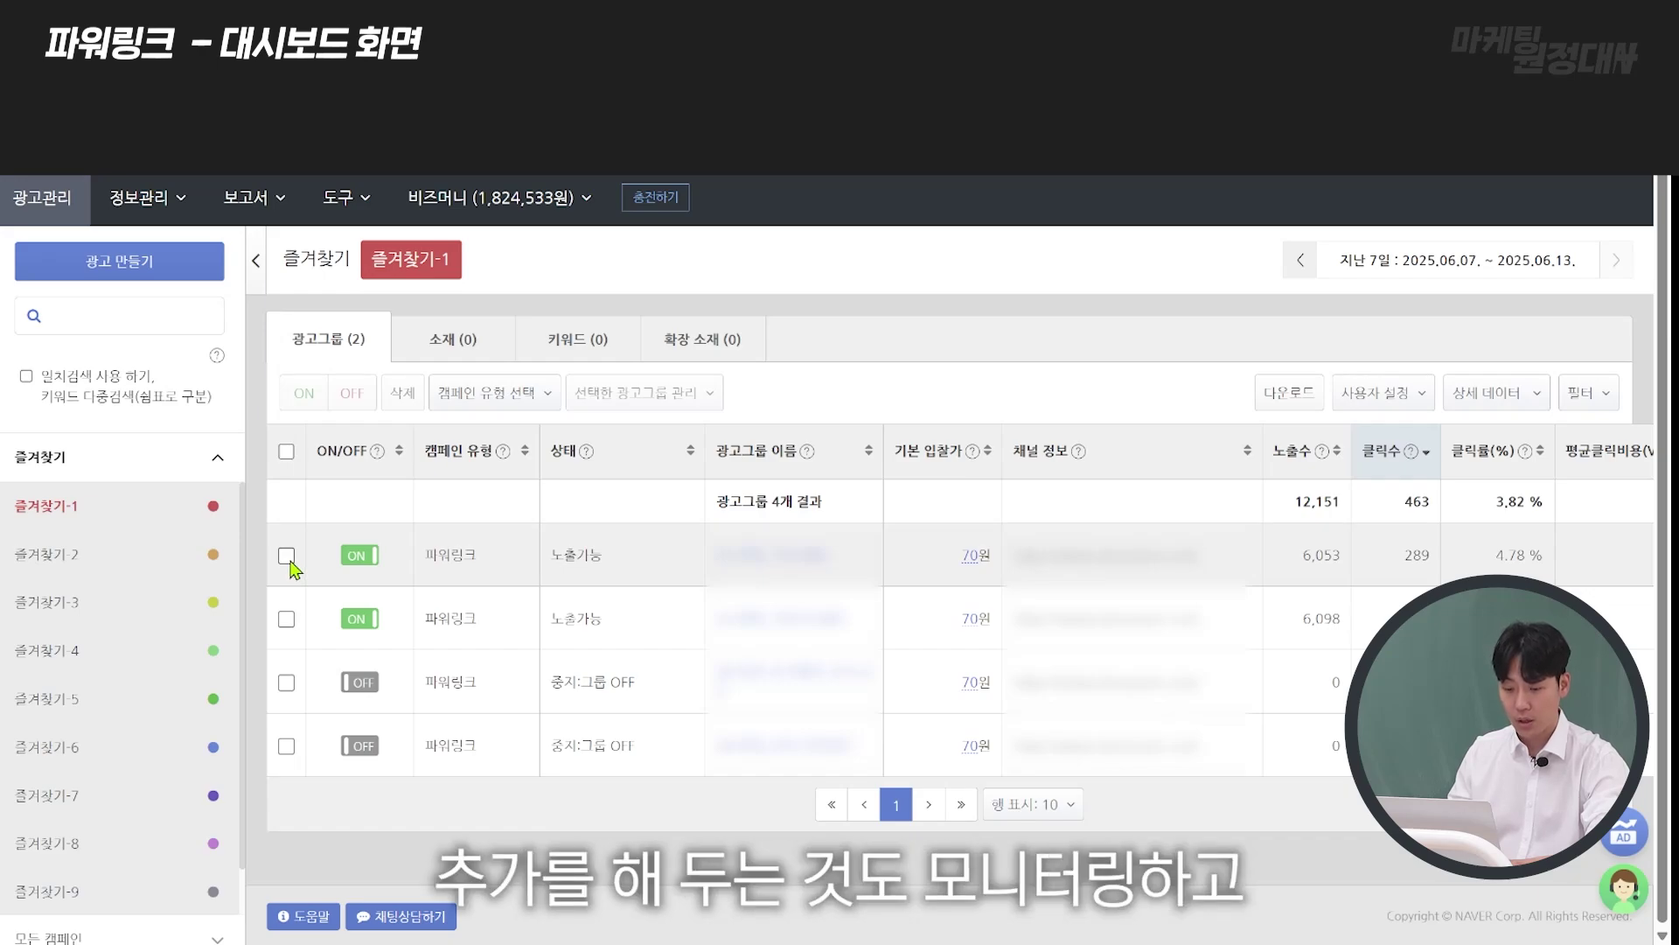
left_click(286, 557)
left_click(286, 618)
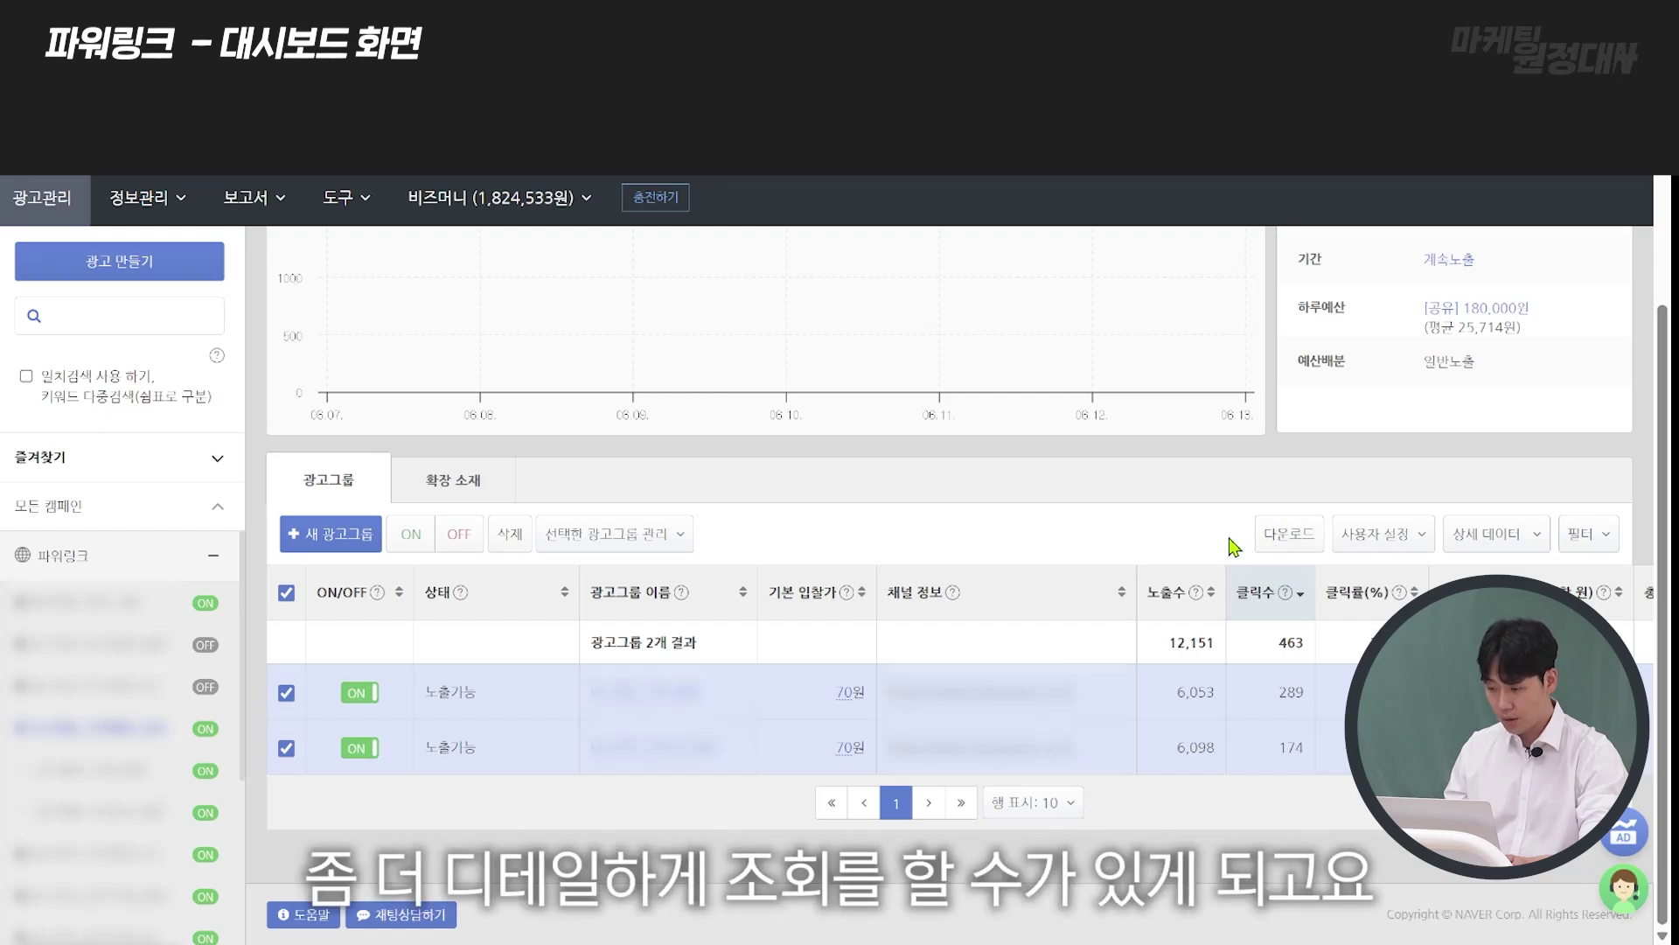
- Switch the ad group table to the 기본 설정 column preset and start creating a new custom column setting
left_click(1385, 541)
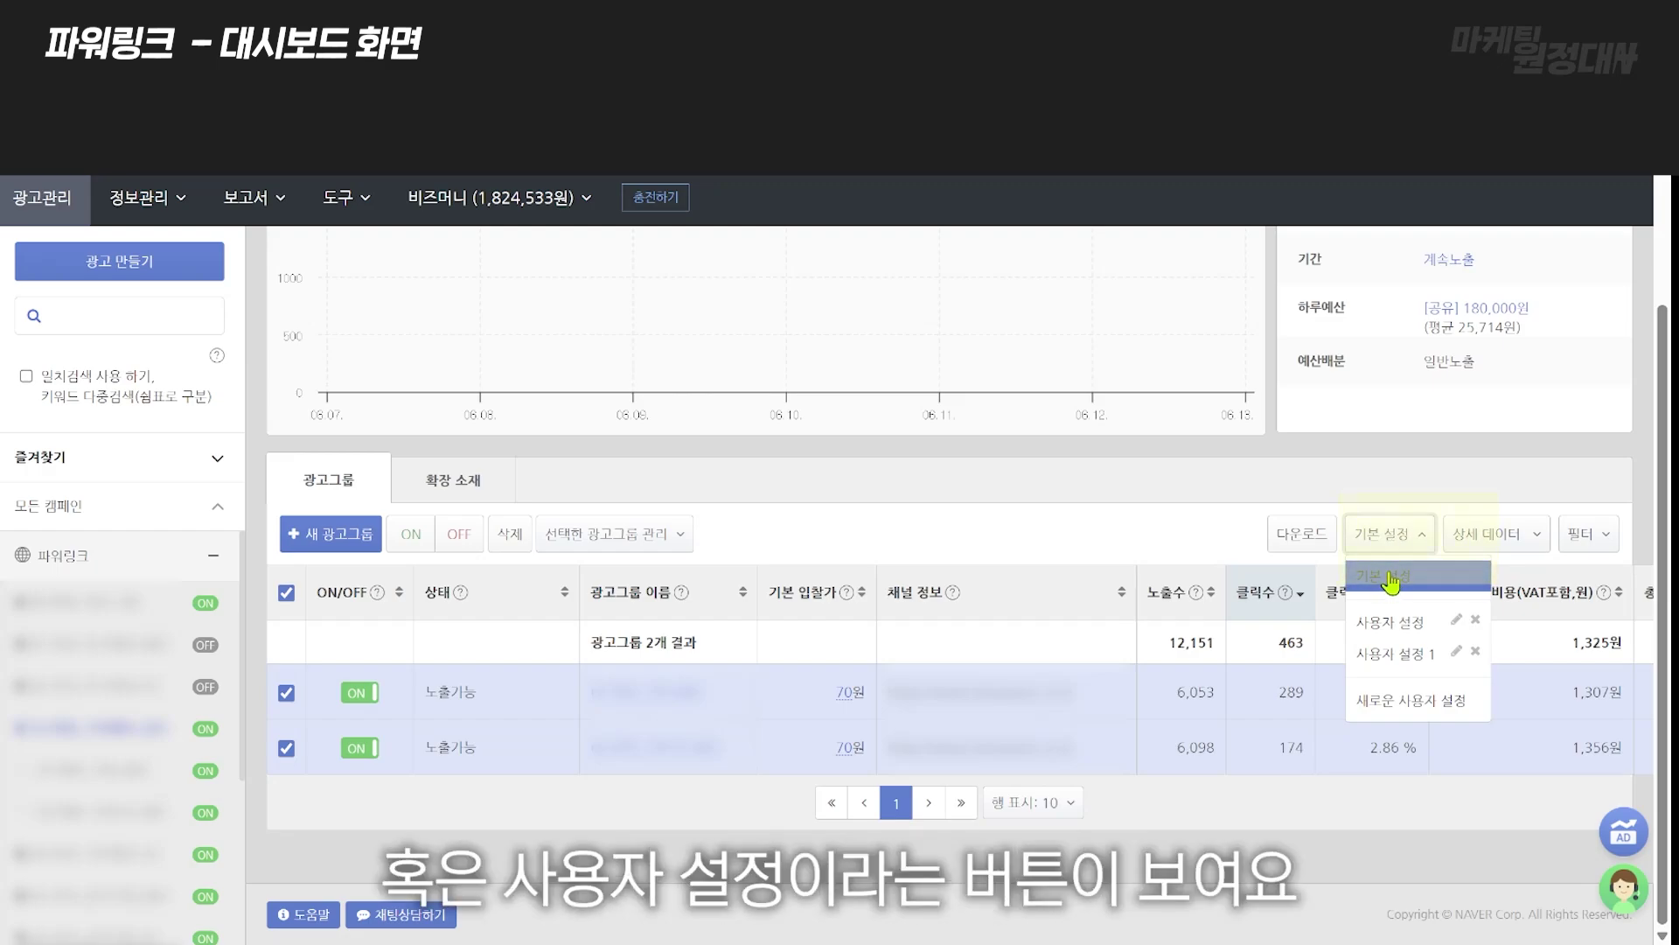
left_click(1389, 501)
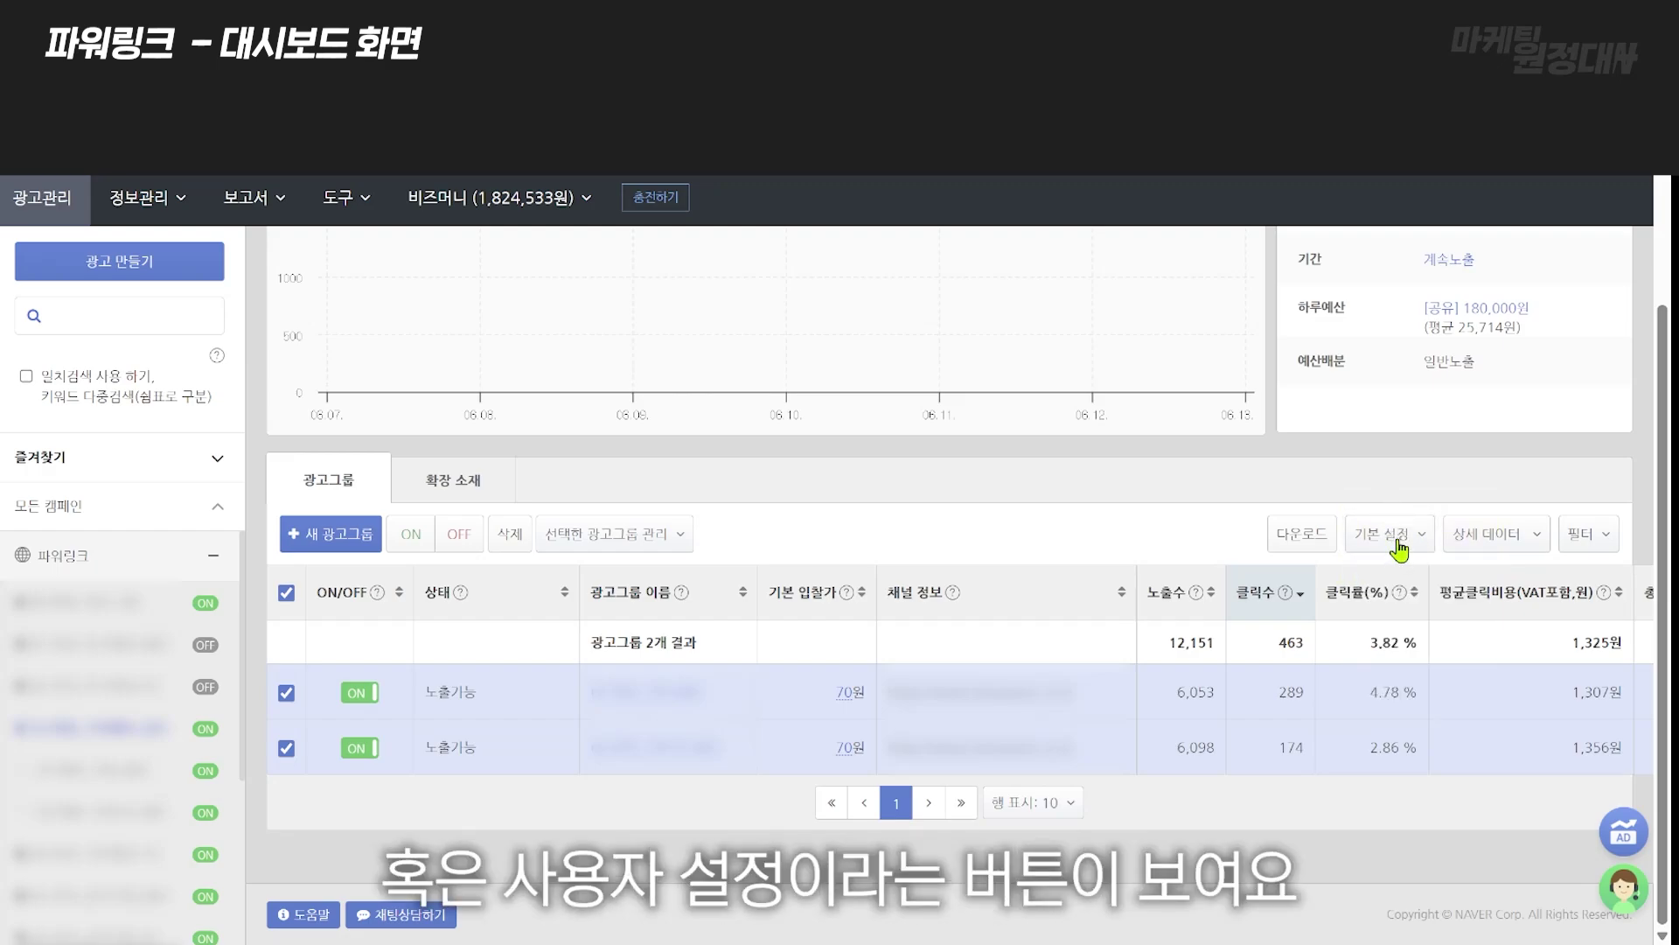
left_click(1400, 545)
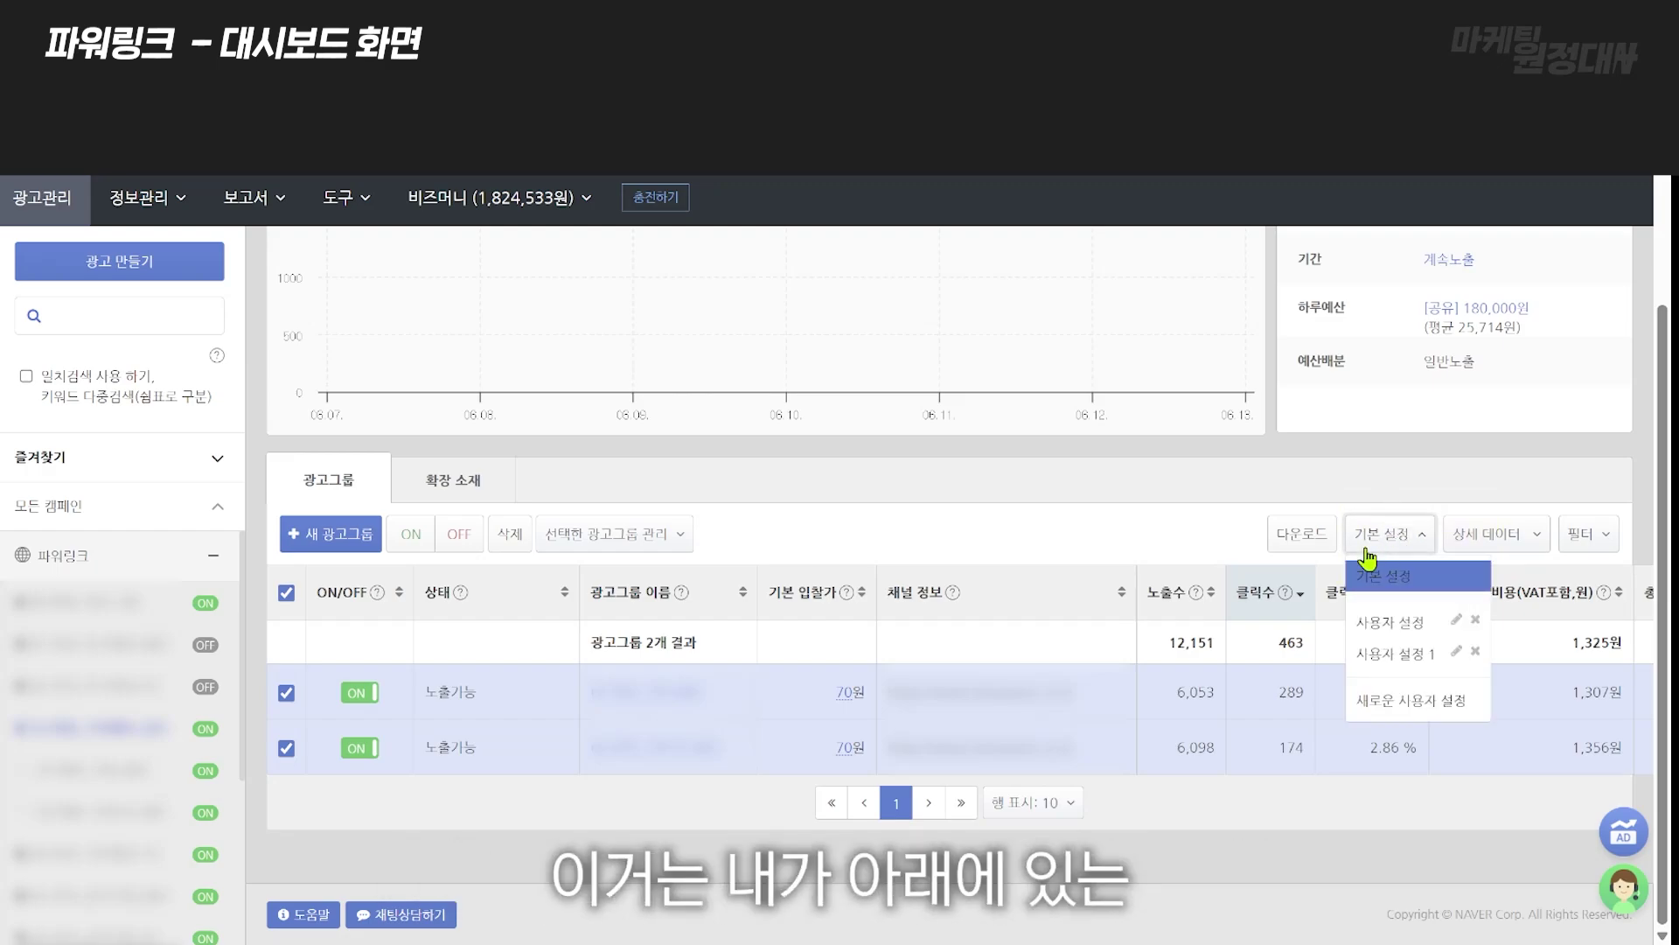
left_click(1233, 497)
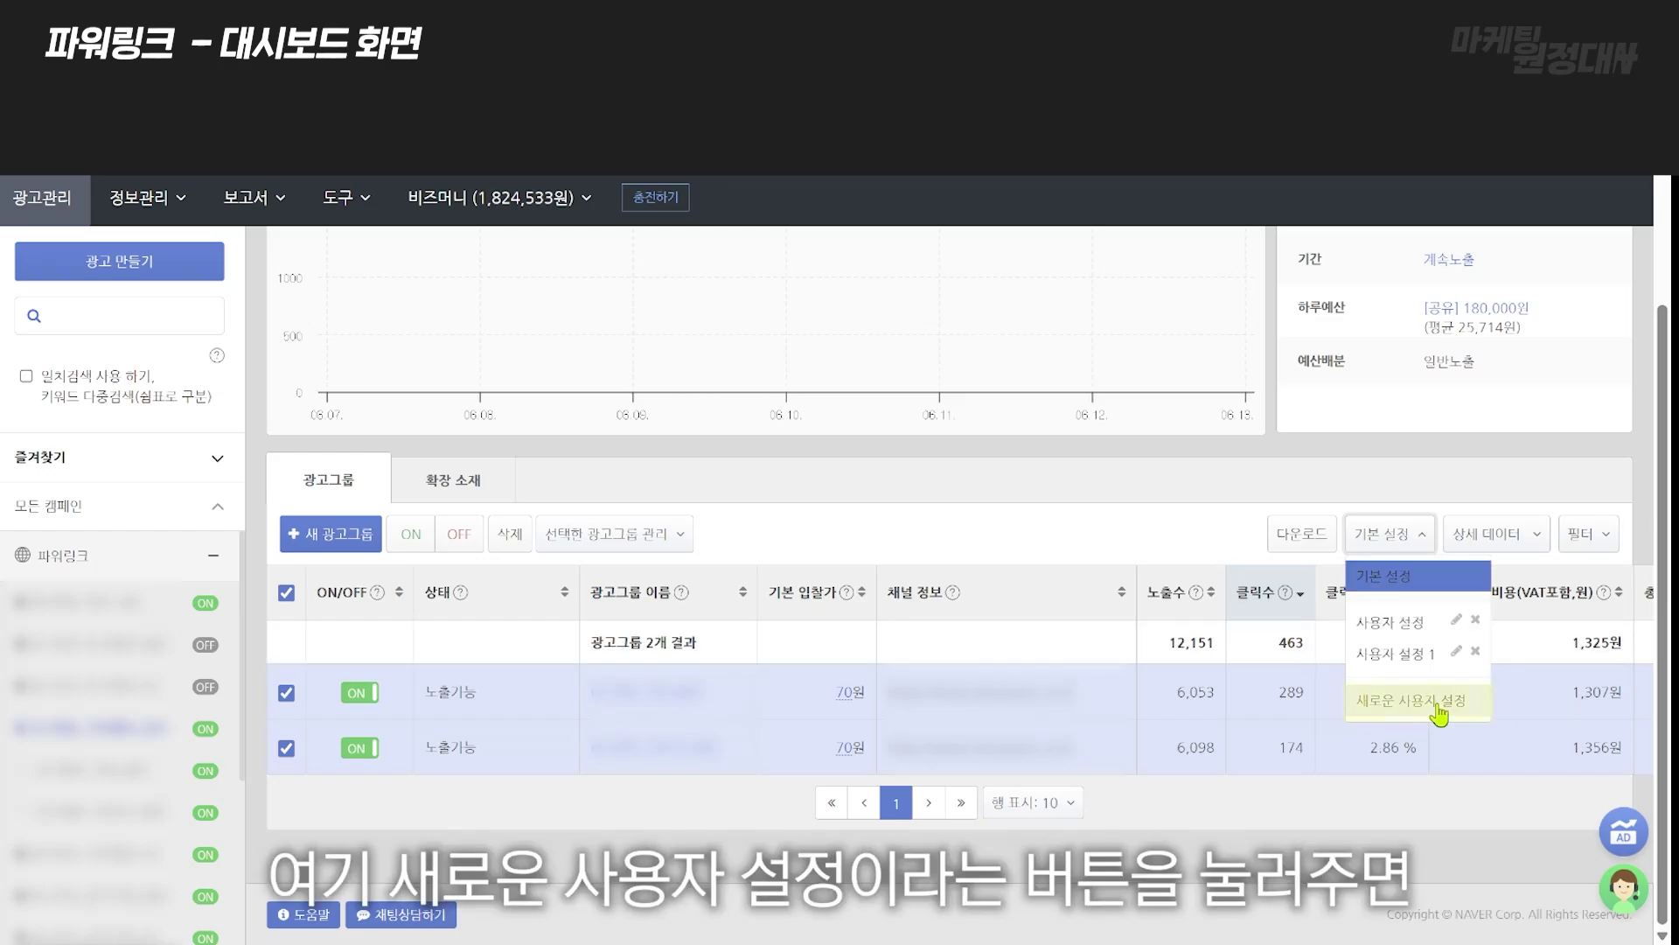
left_click(1439, 710)
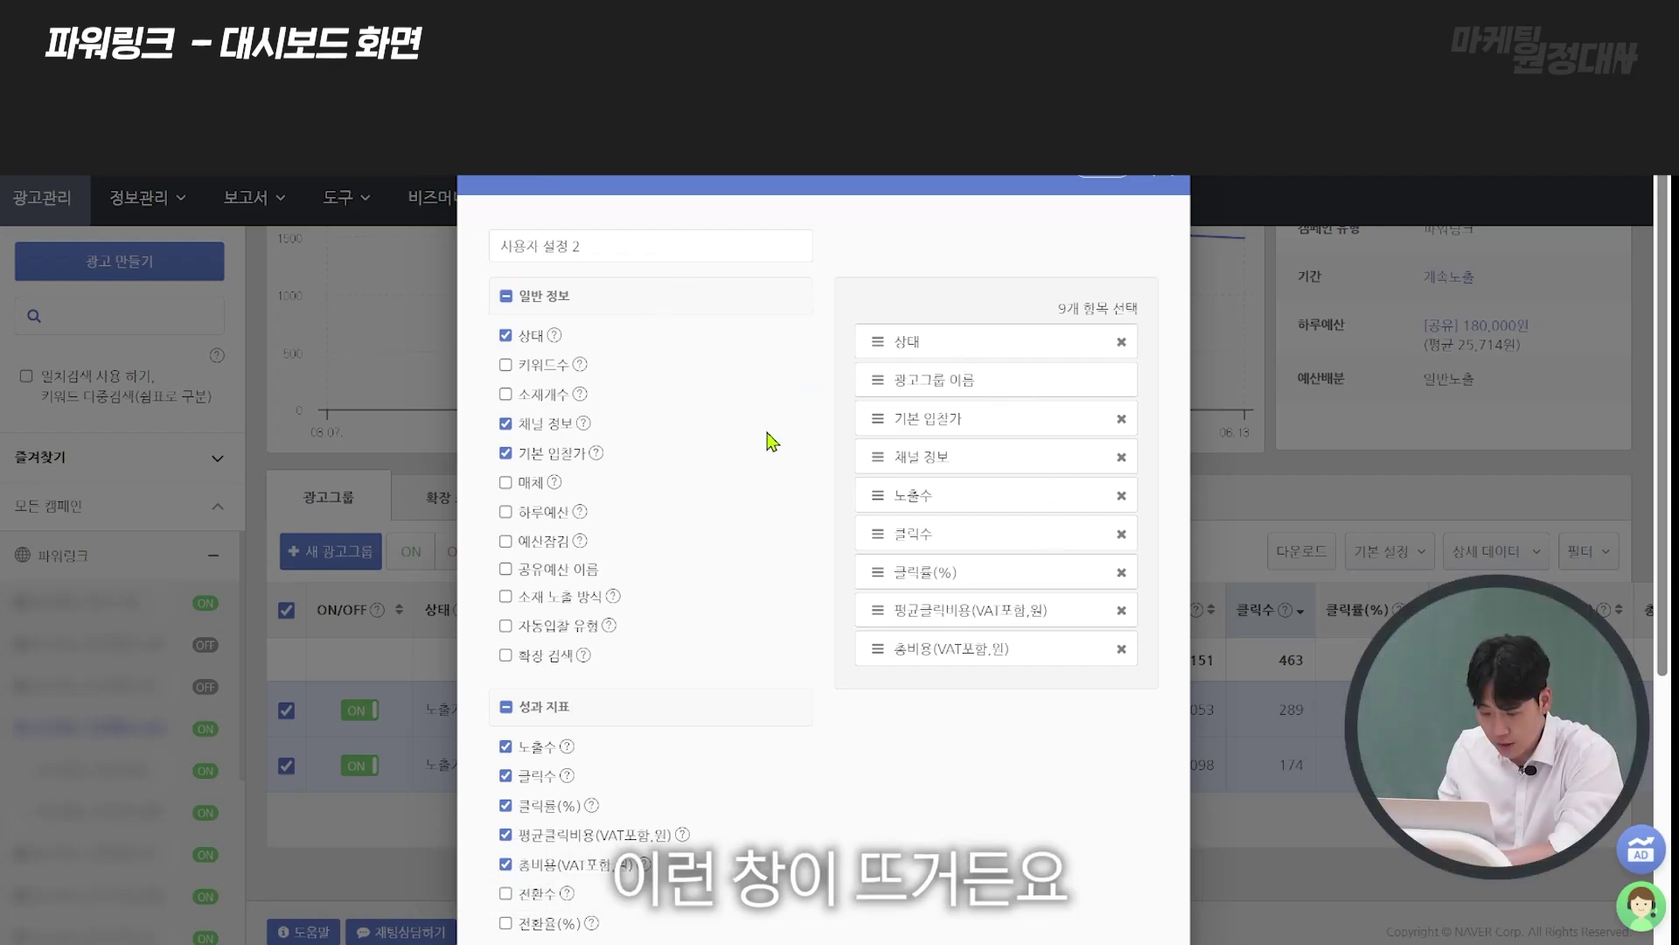
- Review the column options under 일반 정보, 성과 지표 and 기타, and toggle the 상태 column off and back on
scroll(742, 420, "down", 5)
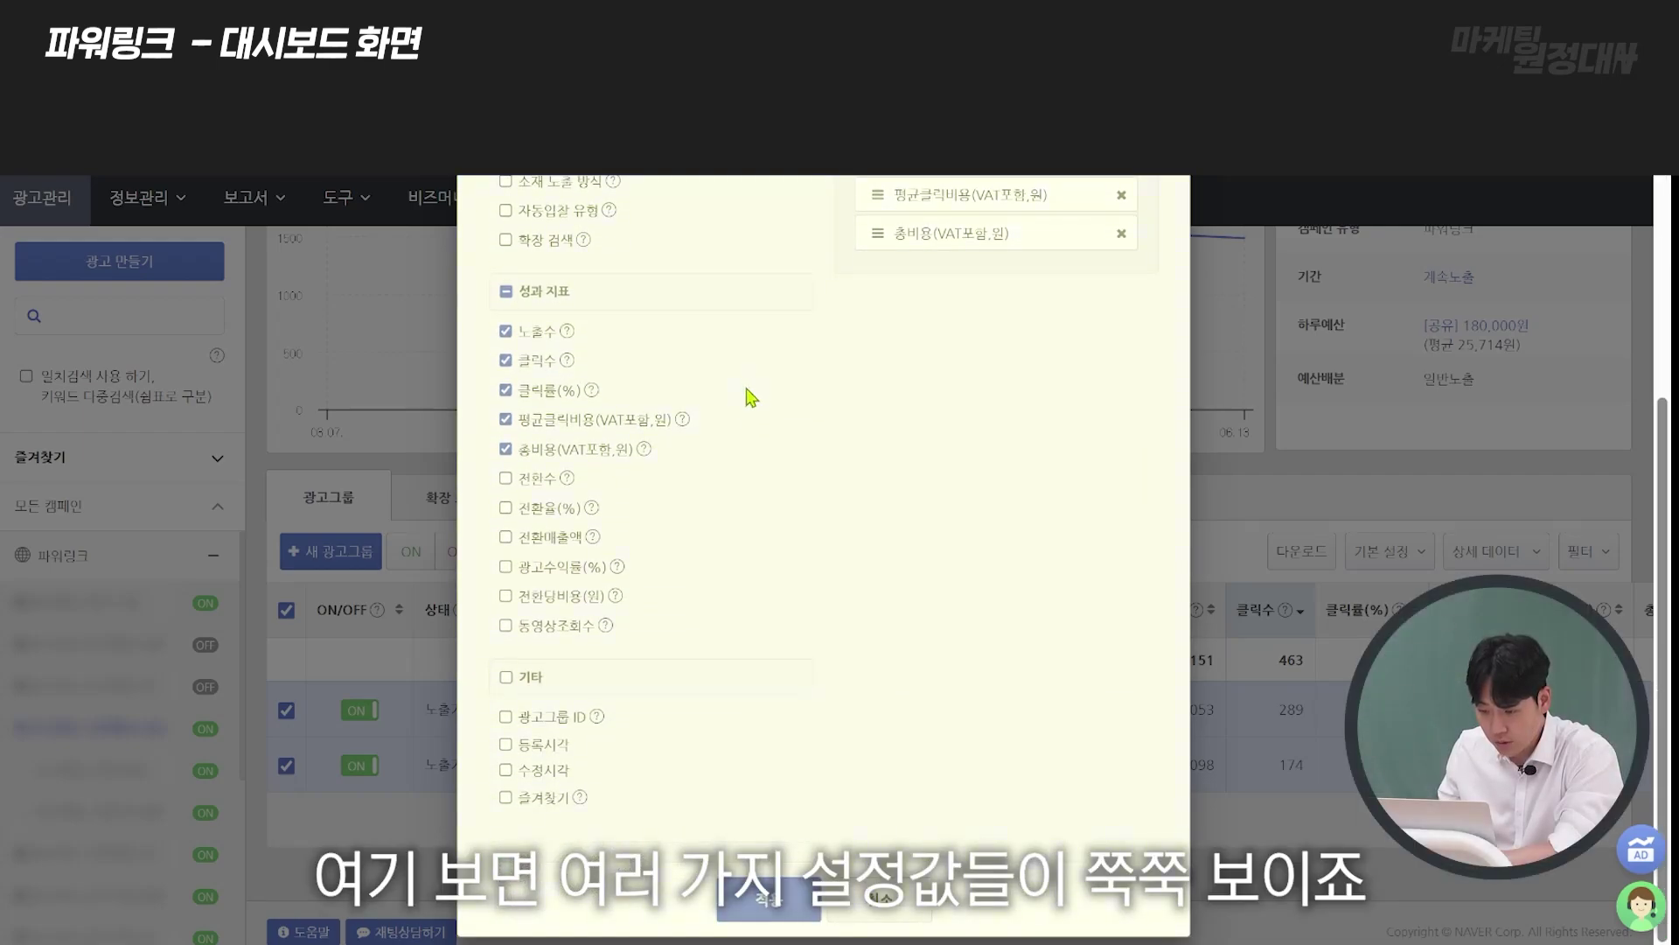
scroll(776, 490, "up", 5)
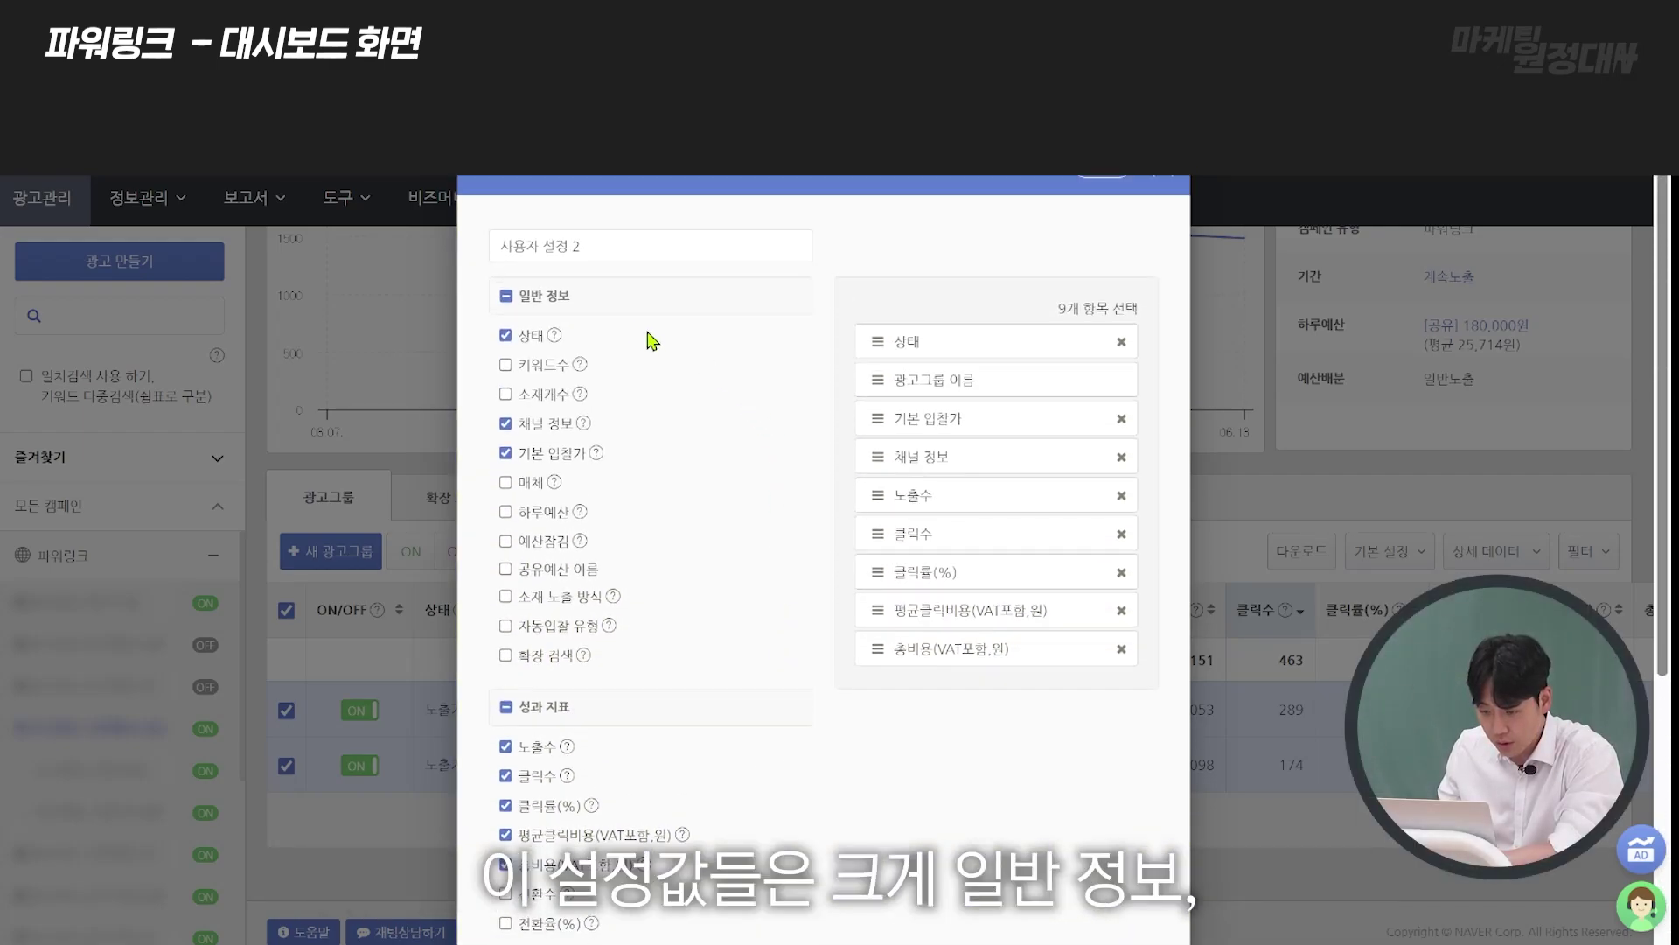
scroll(700, 376, "down", 4)
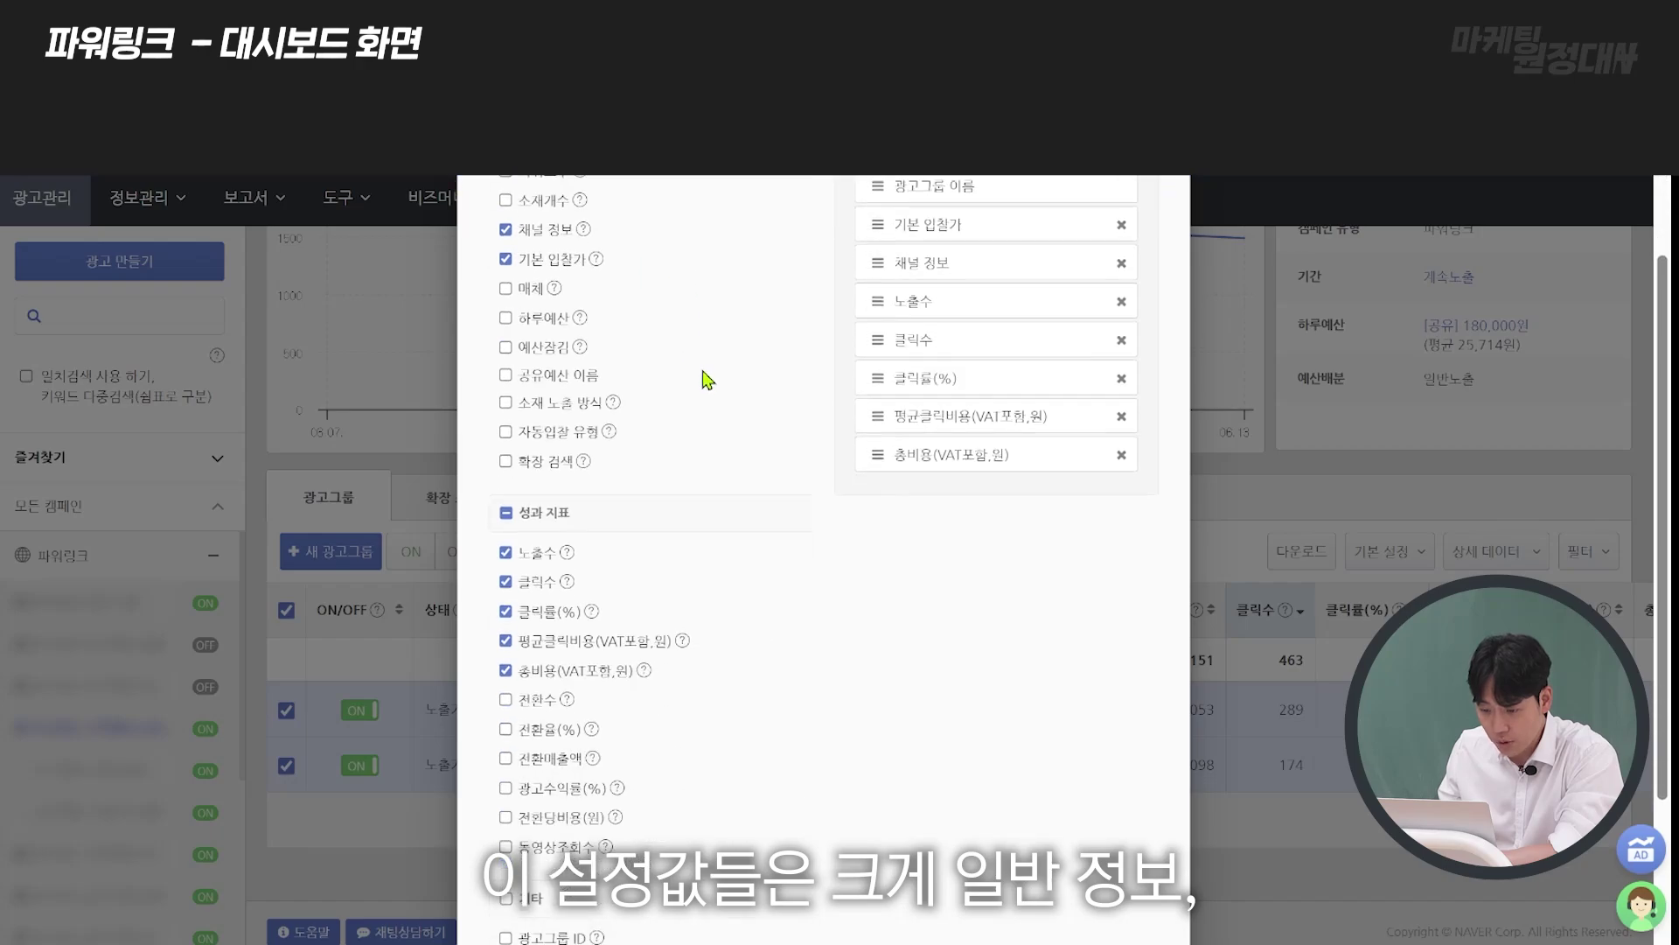
scroll(529, 363, "down", 1)
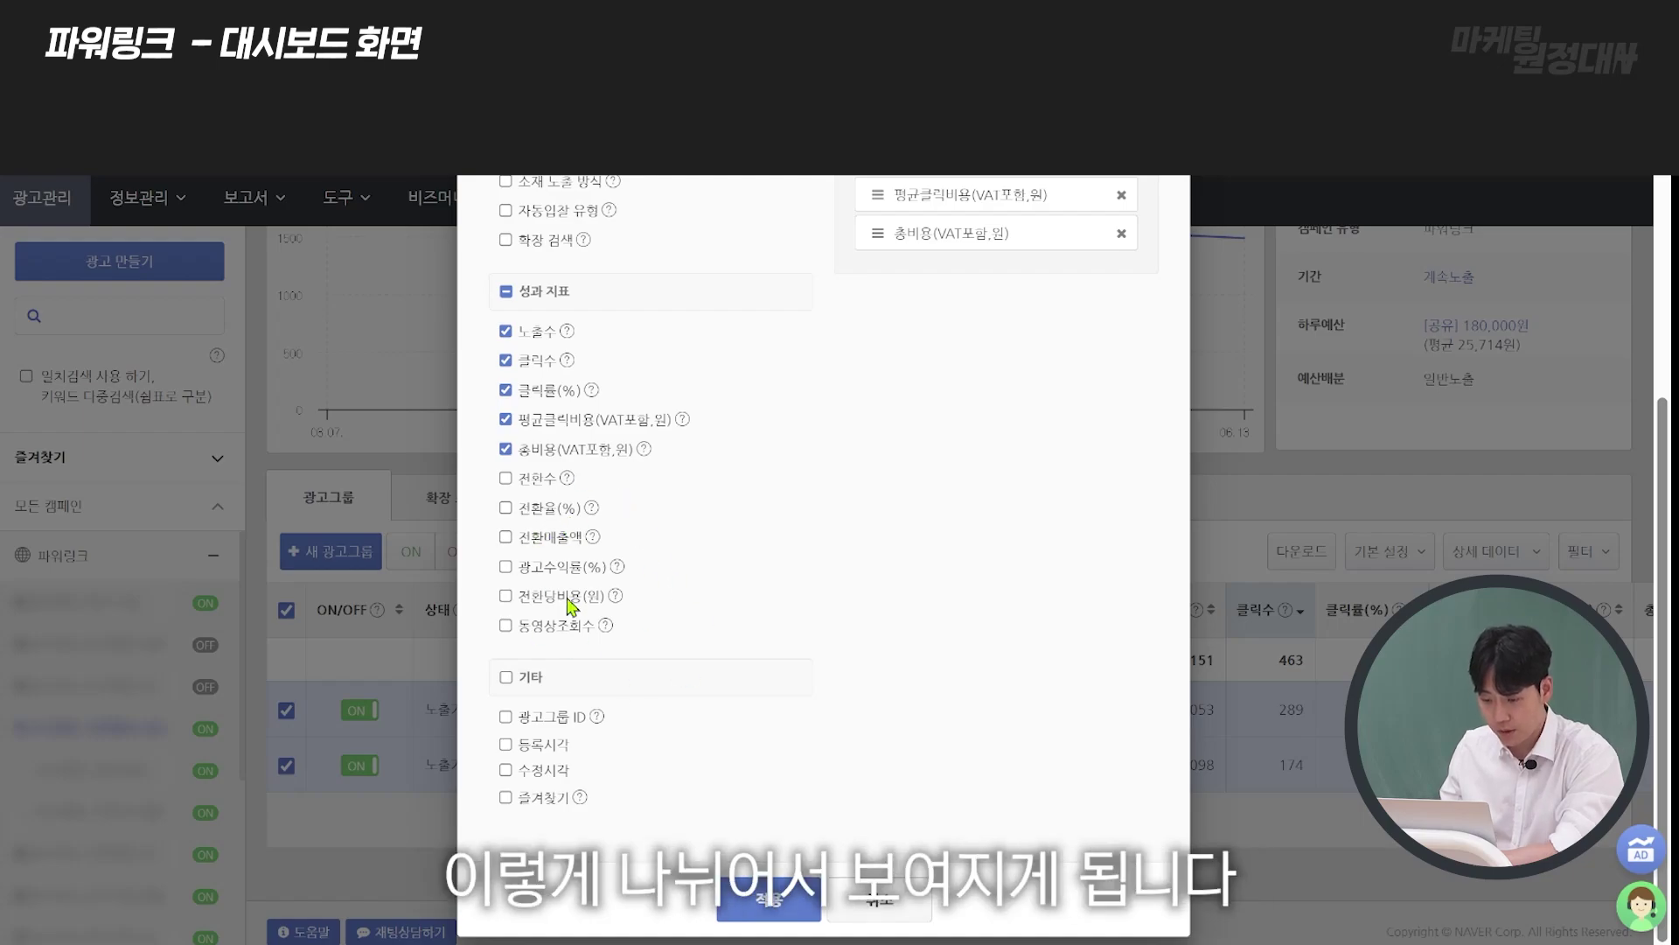
scroll(715, 547, "up", 6)
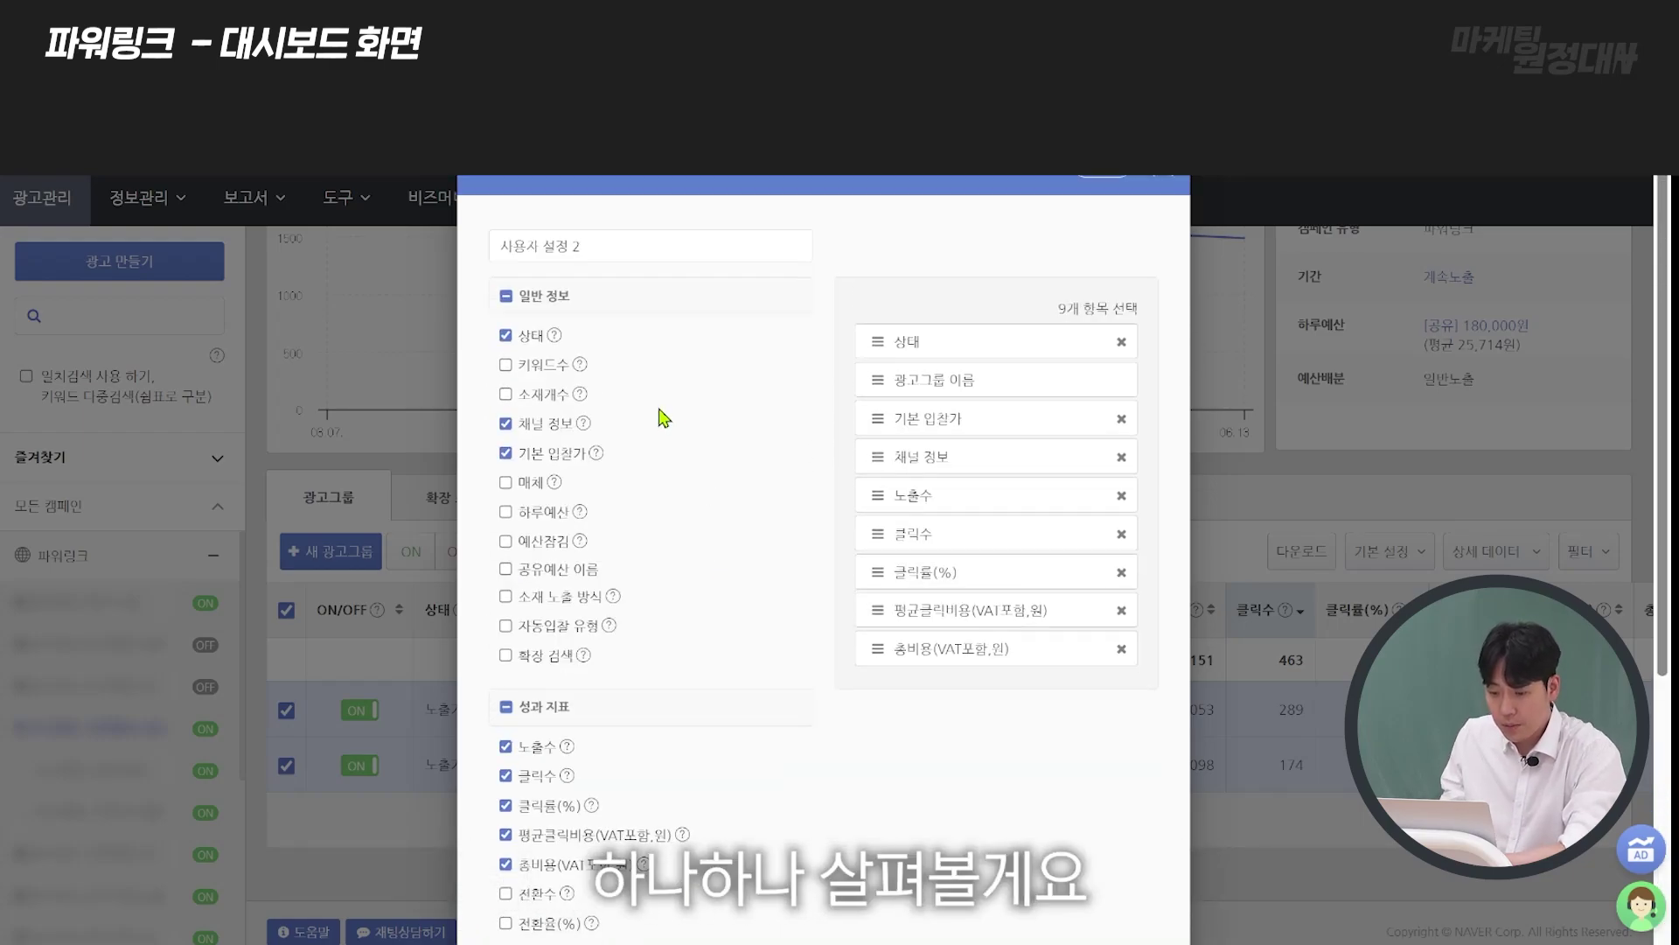
double_click(537, 343)
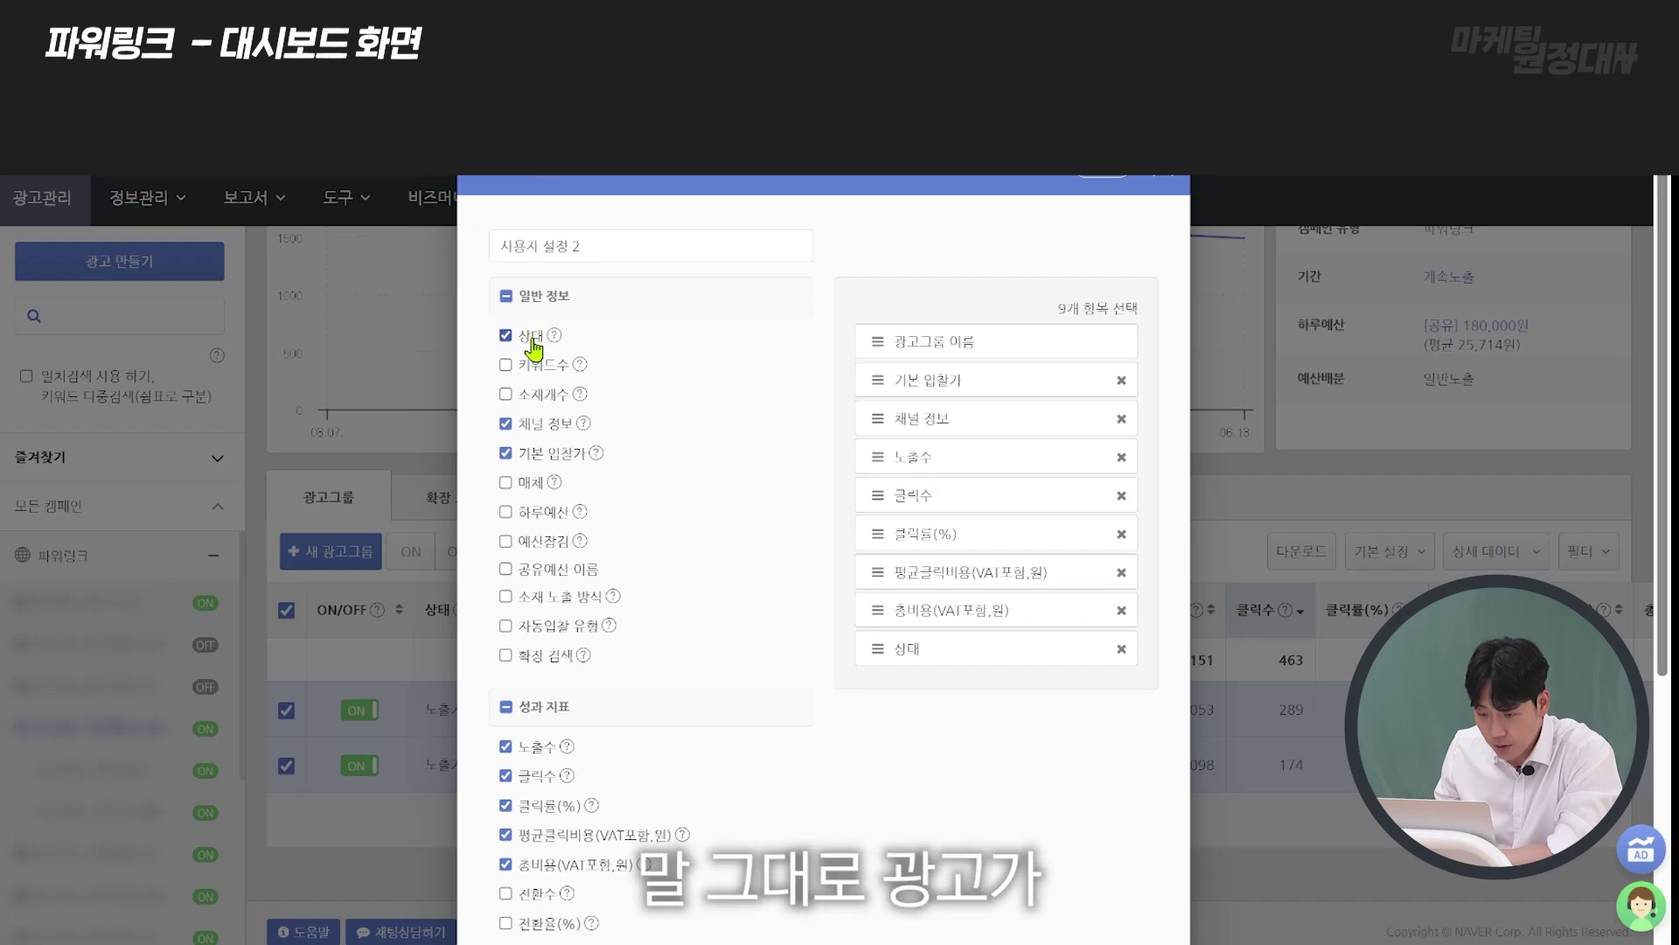